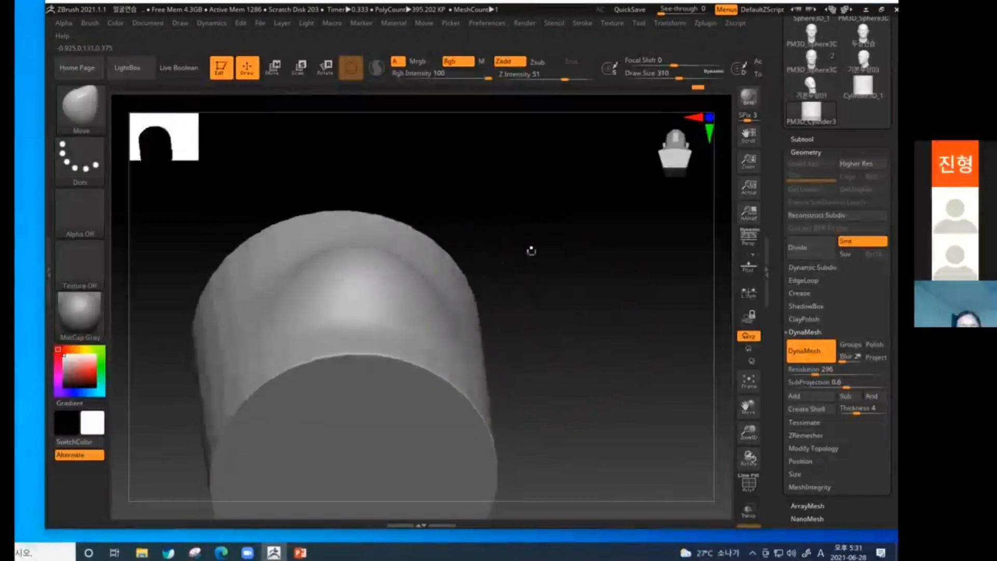
# Shape the mouth mound on the front of the cylinder with the Move brush, pushing its lower middle upward.
pyautogui.moveTo(425, 289); pyautogui.dragTo(447, 278)
pyautogui.moveTo(533, 241); pyautogui.dragTo(534, 316)
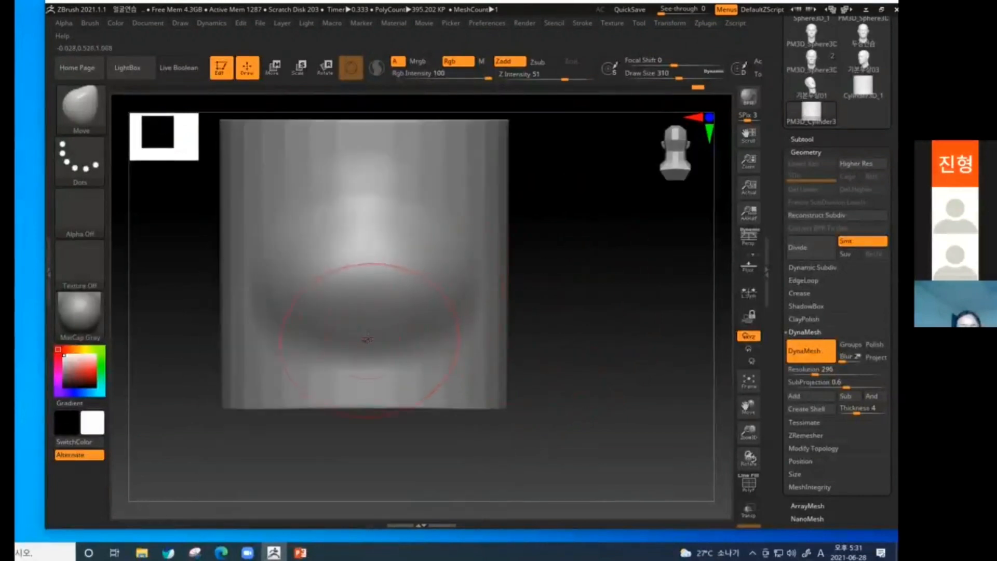
pyautogui.moveTo(365, 341); pyautogui.dragTo(366, 312)
# Capture the full screen and sketch the mouth mound's outline and lip parting line over the screenshot, then close it.
pyautogui.press('super+w')
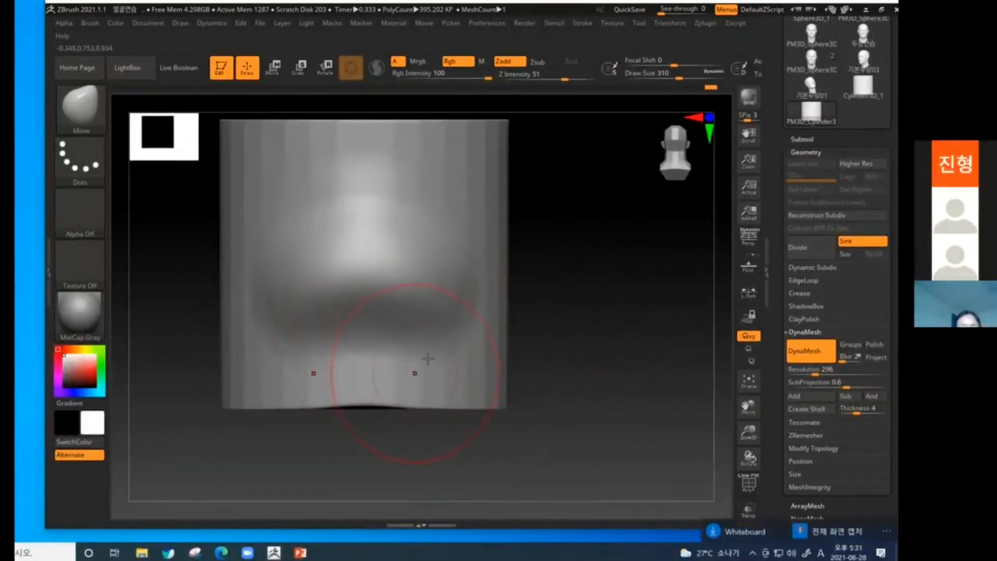
pyautogui.click(834, 523)
pyautogui.moveTo(351, 217)
pyautogui.mouseDown()
pyautogui.moveTo(374, 216)
pyautogui.moveTo(434, 334)
pyautogui.moveTo(317, 331)
pyautogui.moveTo(304, 233)
pyautogui.moveTo(360, 224)
pyautogui.mouseUp()
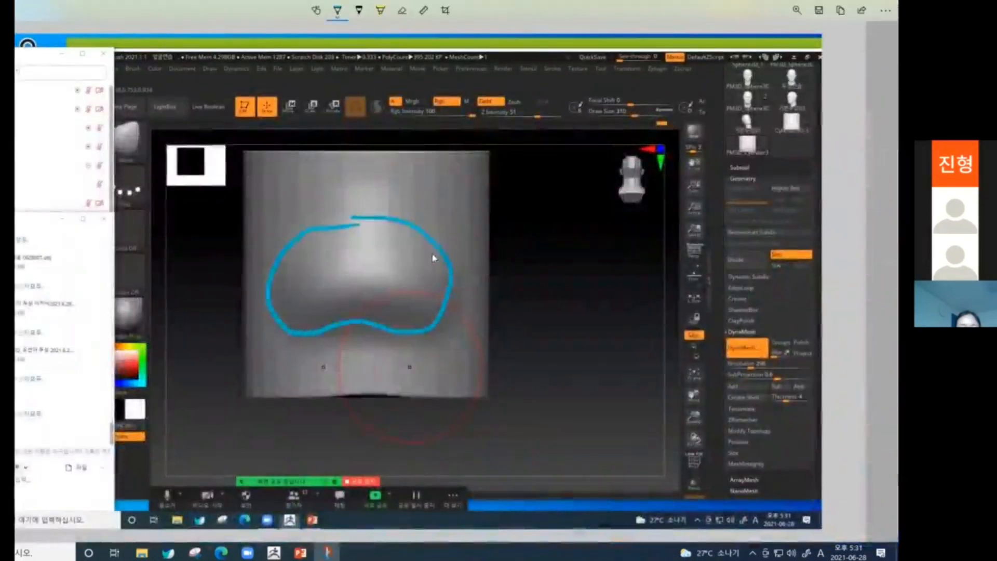
pyautogui.moveTo(284, 284); pyautogui.dragTo(455, 281)
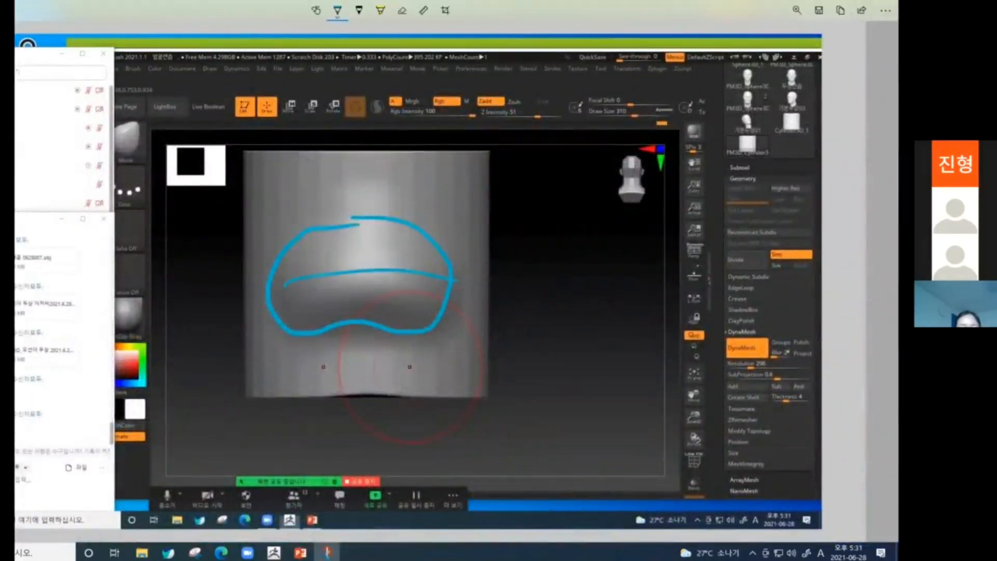
pyautogui.hotkey('alt', 'F4')
# Refine the side of the mouth mound with the Move brush.
pyautogui.moveTo(554, 297)
pyautogui.mouseDown()
pyautogui.moveTo(499, 301)
pyautogui.moveTo(553, 313)
pyautogui.mouseUp()
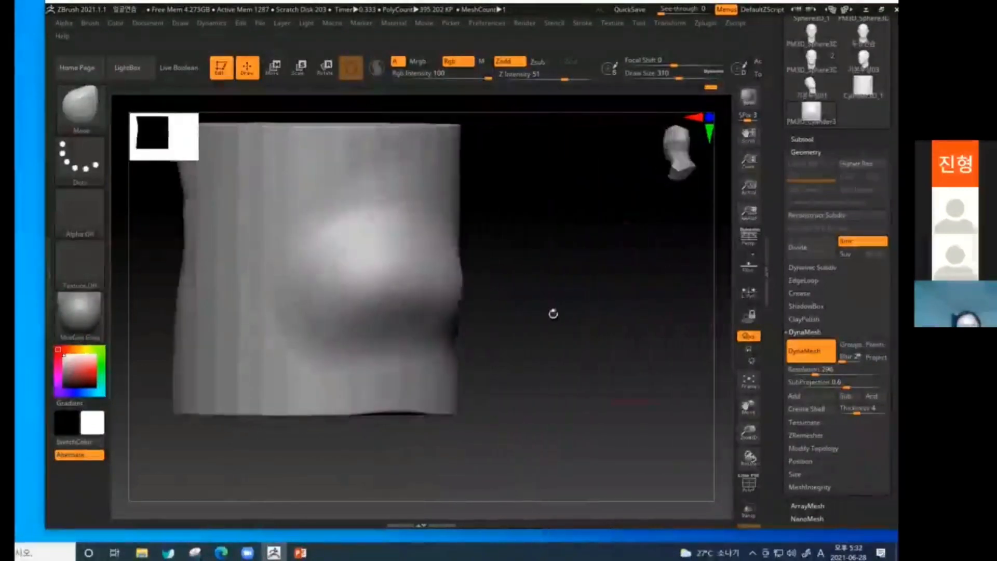
pyautogui.moveTo(457, 291); pyautogui.dragTo(448, 290)
pyautogui.keyDown('shift'); pyautogui.moveTo(514, 287); pyautogui.dragTo(547, 310); pyautogui.keyUp('shift')
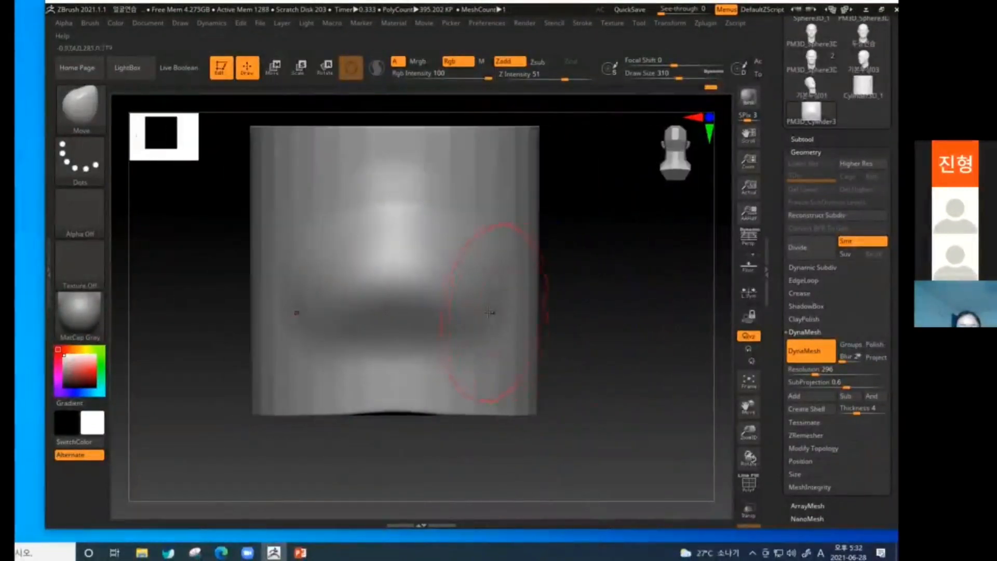
# Carve the horizontal parting line of the lips across the mouth mound with the DamStandard brush at draw size 114.
pyautogui.press('[')
pyautogui.press('[')
pyautogui.press('b')
pyautogui.press('d')
pyautogui.press('s')
pyautogui.moveTo(366, 279); pyautogui.dragTo(479, 283)
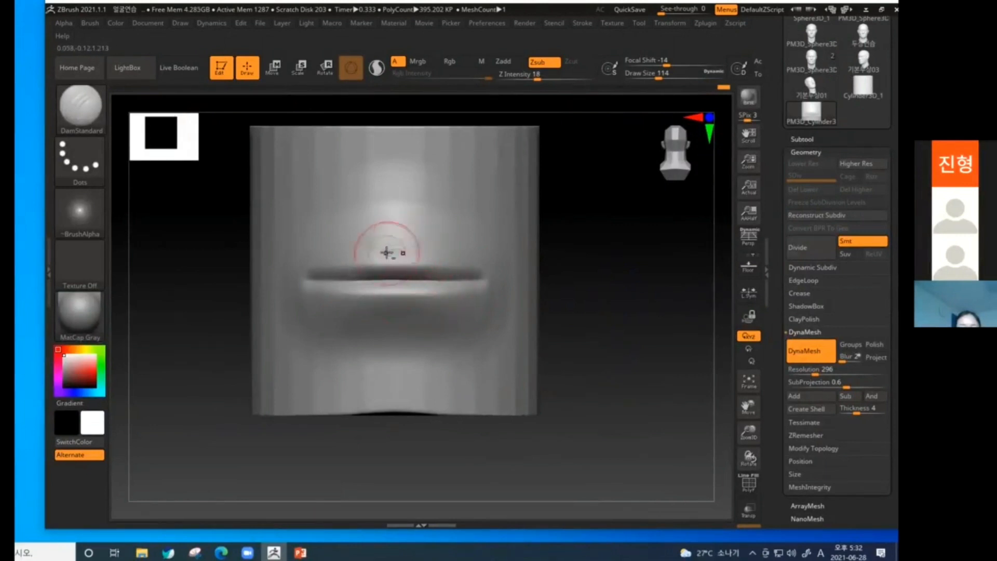
# Carve the upper lip's outline from the cupid's bow to the mouth corners and a short groove down its centre.
pyautogui.moveTo(389, 253)
pyautogui.mouseDown()
pyautogui.moveTo(425, 243)
pyautogui.moveTo(483, 275)
pyautogui.mouseUp()
pyautogui.moveTo(436, 250); pyautogui.dragTo(490, 281)
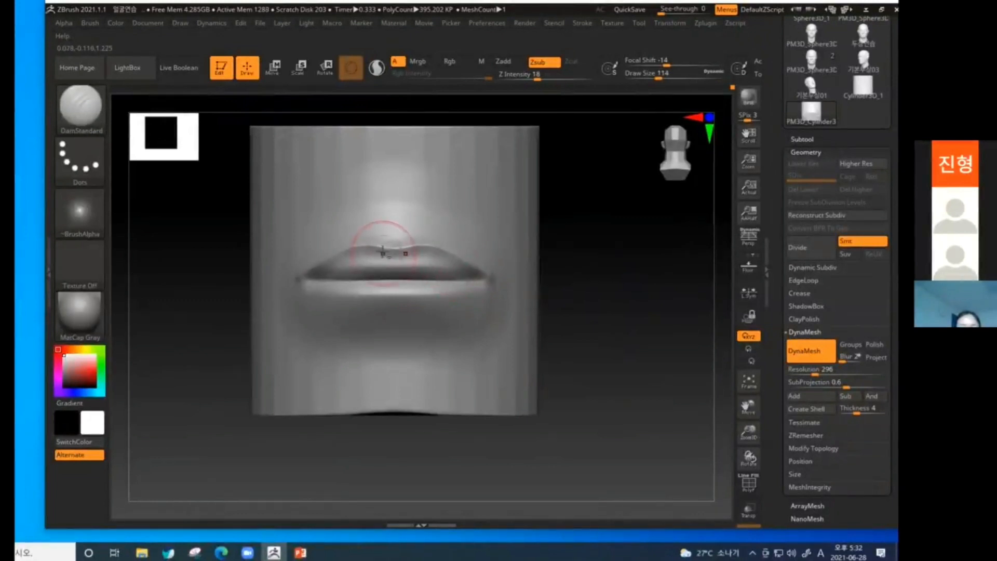
pyautogui.moveTo(394, 251); pyautogui.dragTo(396, 269)
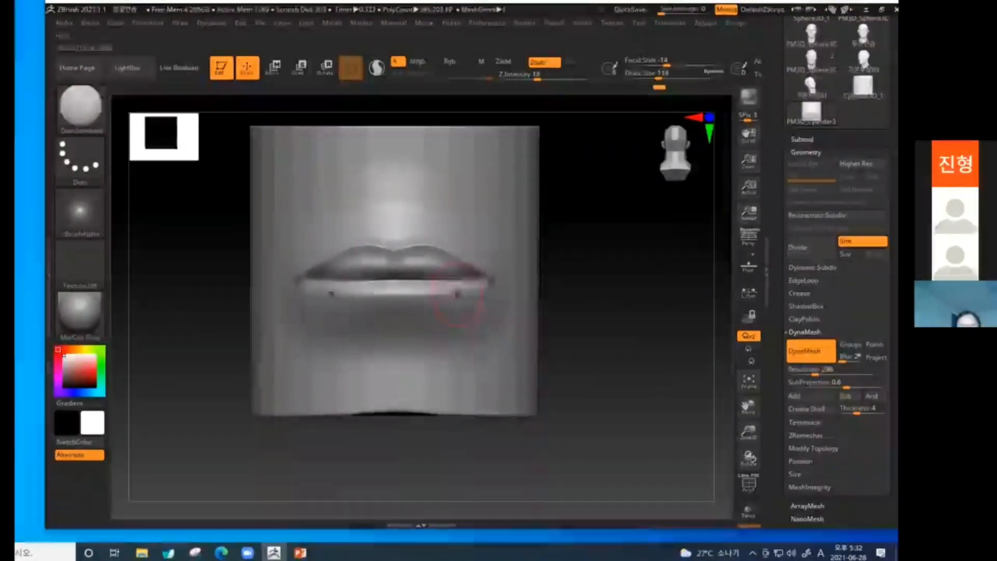
# Carve the curved lower lip outline from the mouth corners and deepen the crease beneath it.
pyautogui.moveTo(488, 282)
pyautogui.mouseDown()
pyautogui.moveTo(476, 296)
pyautogui.moveTo(379, 324)
pyautogui.moveTo(469, 293)
pyautogui.moveTo(433, 315)
pyautogui.moveTo(368, 324)
pyautogui.moveTo(437, 315)
pyautogui.moveTo(376, 324)
pyautogui.mouseUp()
pyautogui.moveTo(633, 329); pyautogui.dragTo(535, 342)
pyautogui.keyDown('shift'); pyautogui.moveTo(341, 374); pyautogui.dragTo(434, 361); pyautogui.keyUp('shift')
pyautogui.moveTo(605, 325); pyautogui.dragTo(527, 279)
pyautogui.keyDown('shift'); pyautogui.moveTo(464, 308); pyautogui.dragTo(477, 338); pyautogui.keyUp('shift')
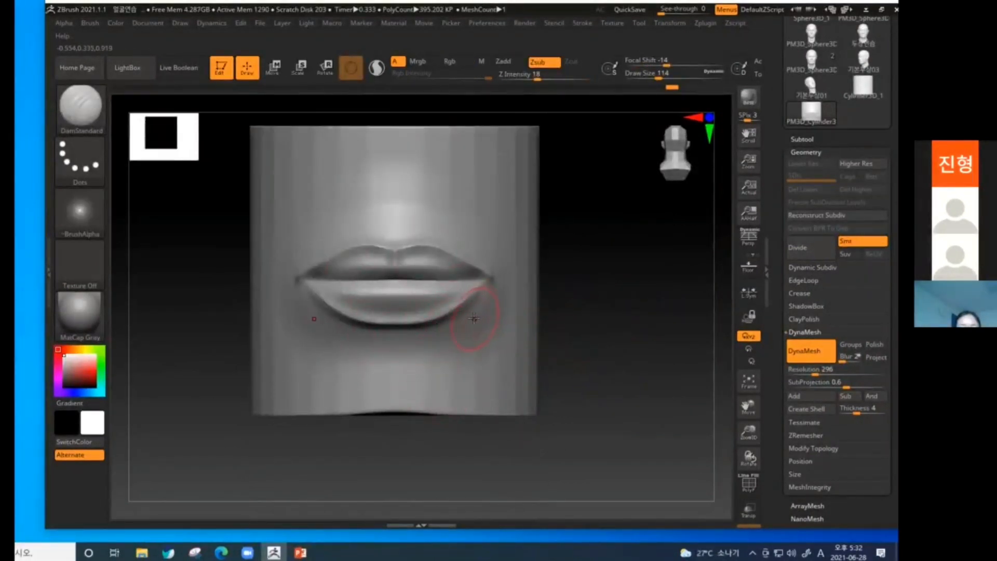
# Build up volume beside both mouth corners and below the lower lip with the ClayBuildup brush.
pyautogui.press('b')
pyautogui.press('c')
pyautogui.press('b')
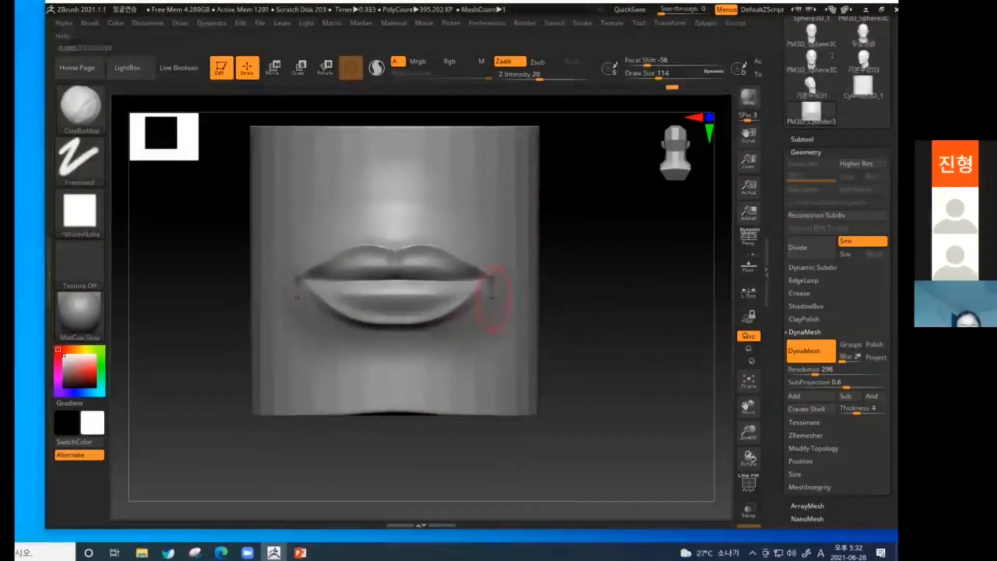
pyautogui.moveTo(491, 285)
pyautogui.mouseDown()
pyautogui.moveTo(496, 293)
pyautogui.moveTo(473, 297)
pyautogui.mouseUp()
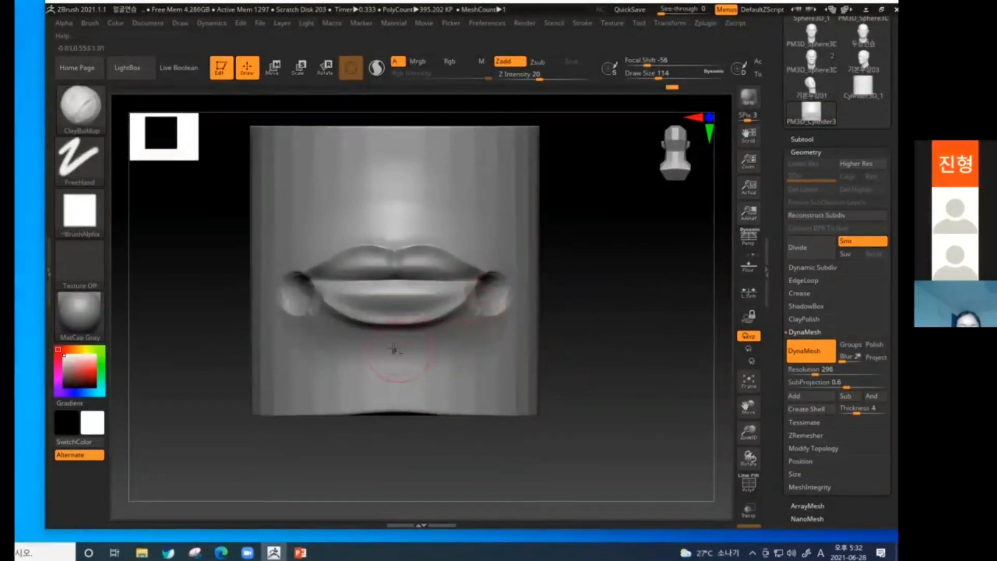
pyautogui.moveTo(394, 349); pyautogui.dragTo(437, 346)
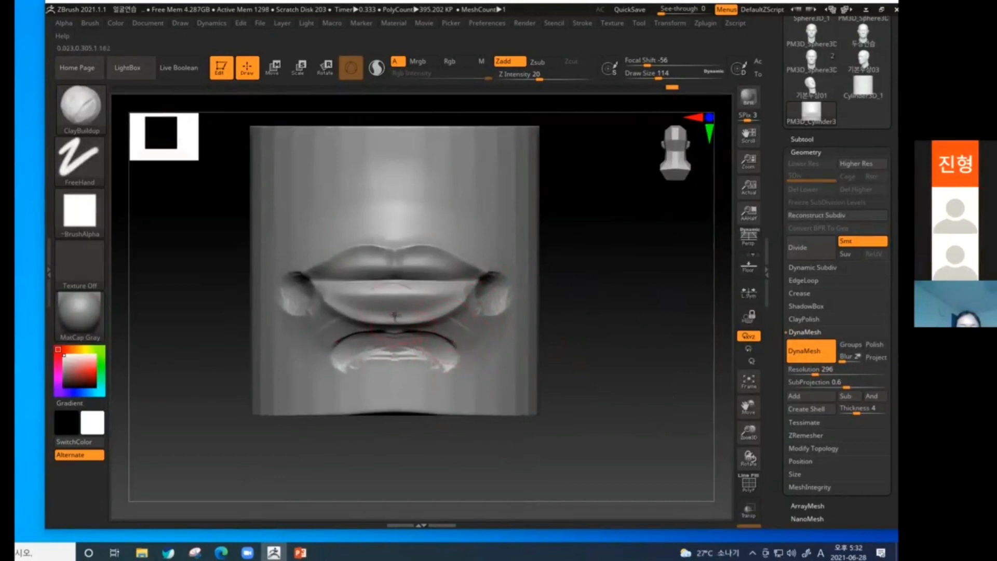
# Deepen the creases at the mouth corners with the DamStandard brush, enlarging the draw size to 198.
pyautogui.moveTo(621, 333)
pyautogui.mouseDown()
pyautogui.moveTo(621, 292)
pyautogui.moveTo(606, 278)
pyautogui.mouseUp()
pyautogui.press('b')
pyautogui.press('d')
pyautogui.press('s')
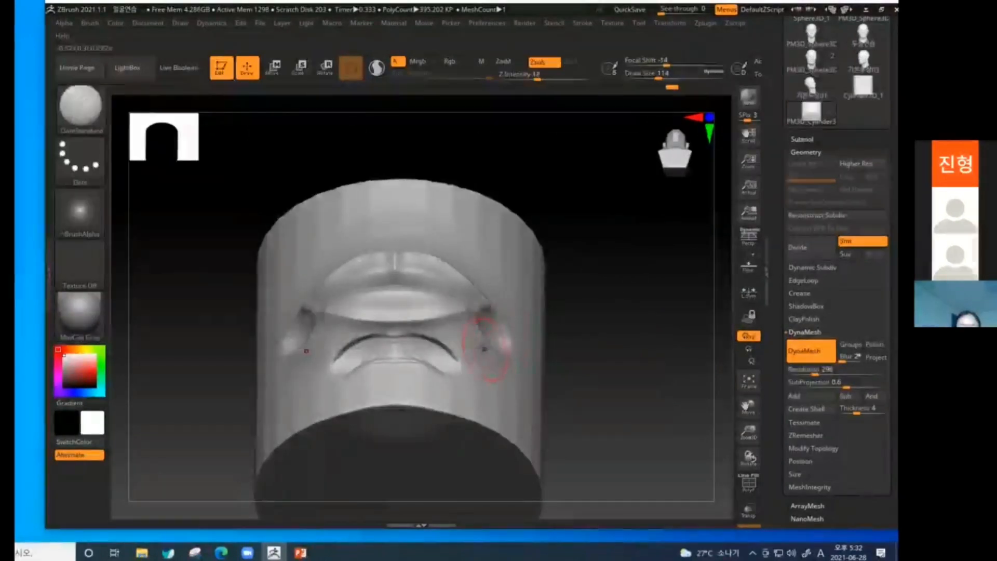
pyautogui.press(']')
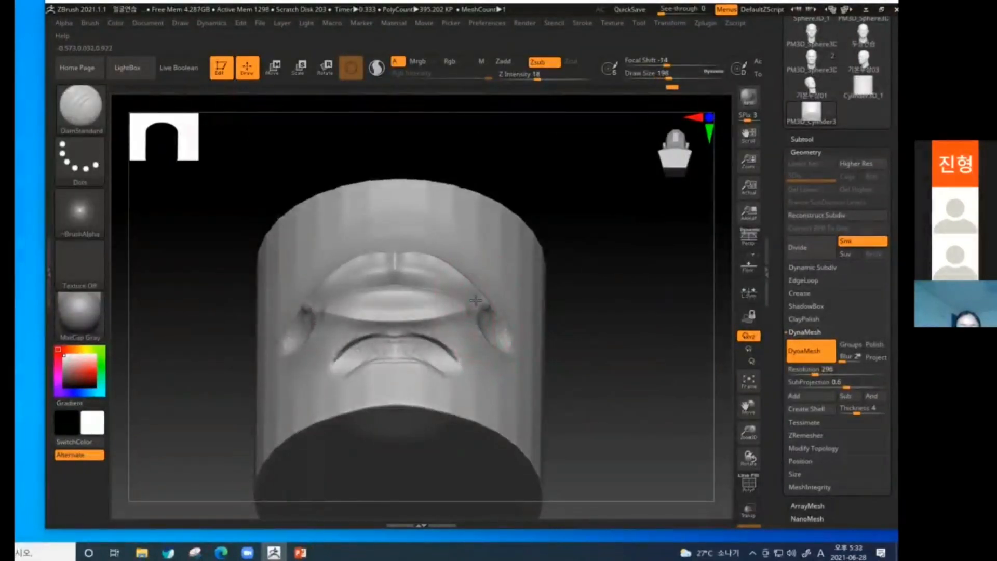
# Adjust the lips' side profile with the Move brush, reducing its draw size to 122, and smooth the lower lip.
pyautogui.press('b')
pyautogui.press('m')
pyautogui.press('v')
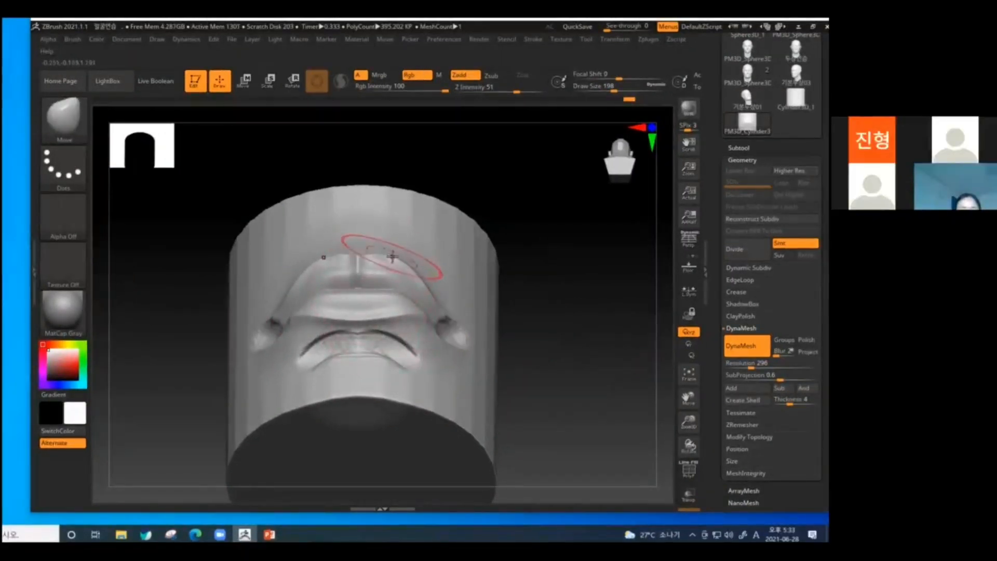
pyautogui.moveTo(511, 311)
pyautogui.mouseDown()
pyautogui.moveTo(565, 363)
pyautogui.moveTo(468, 362)
pyautogui.moveTo(389, 322)
pyautogui.mouseUp()
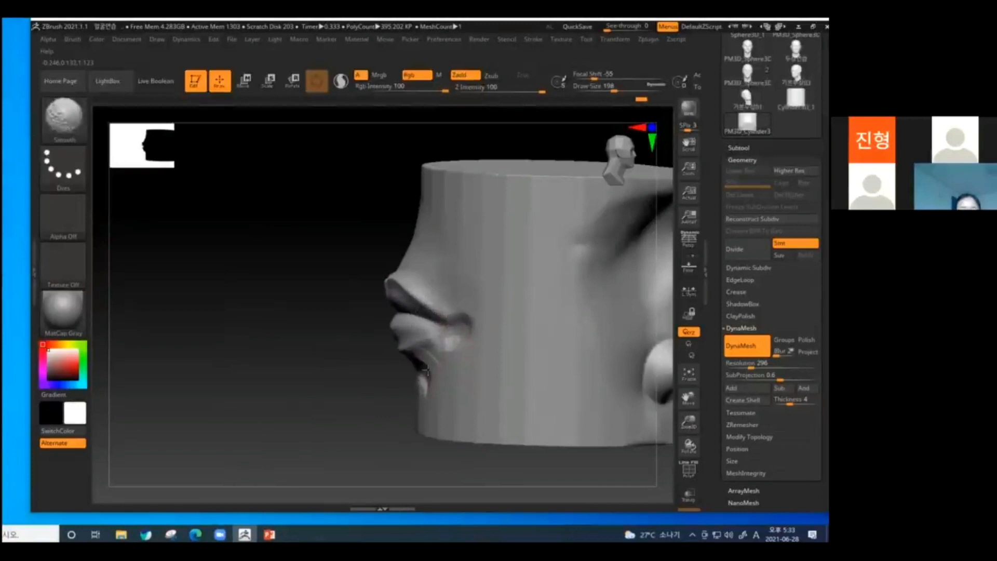
pyautogui.keyDown('shift'); pyautogui.moveTo(357, 350); pyautogui.dragTo(354, 365); pyautogui.keyUp('shift')
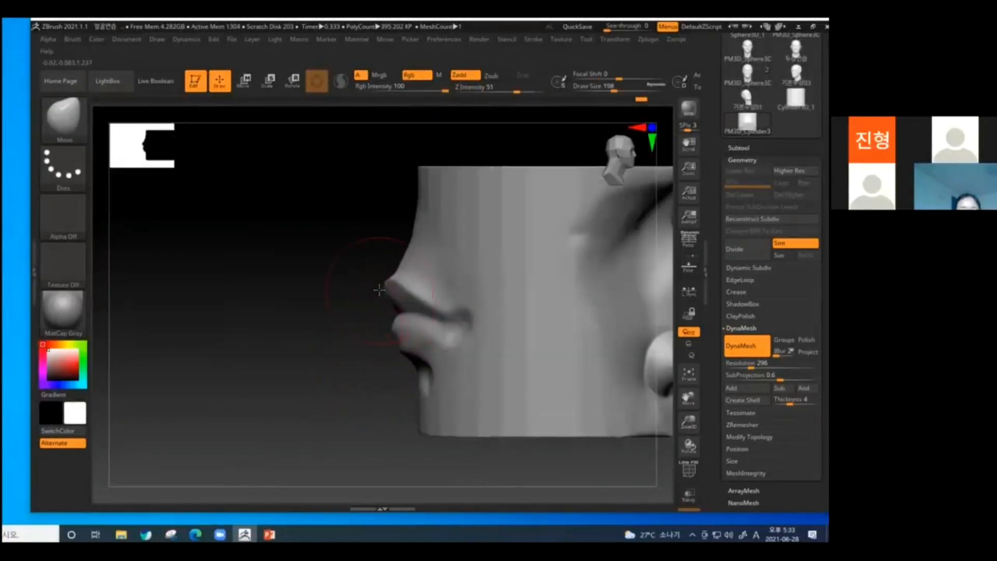
pyautogui.press('[')
pyautogui.press('[')
pyautogui.press('shift')
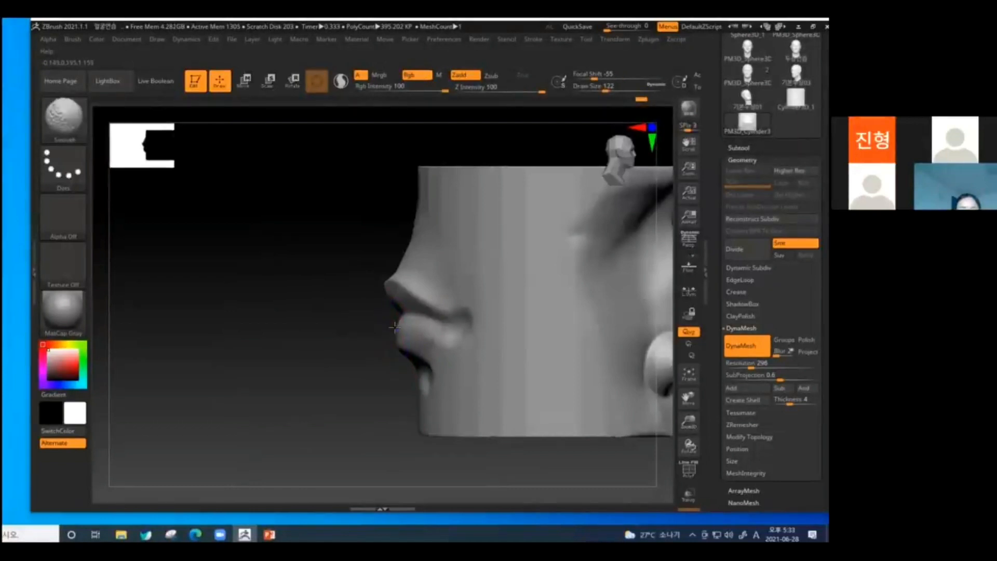
# Capture the full screen and sketch the lips' side profile and projection lines over the screenshot, then close it.
pyautogui.click(743, 535)
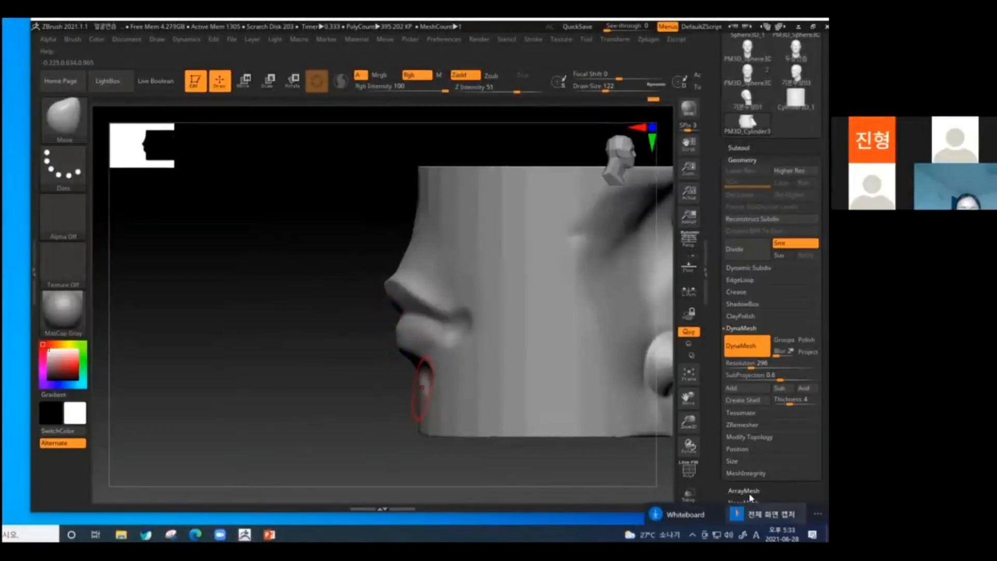
pyautogui.click(783, 514)
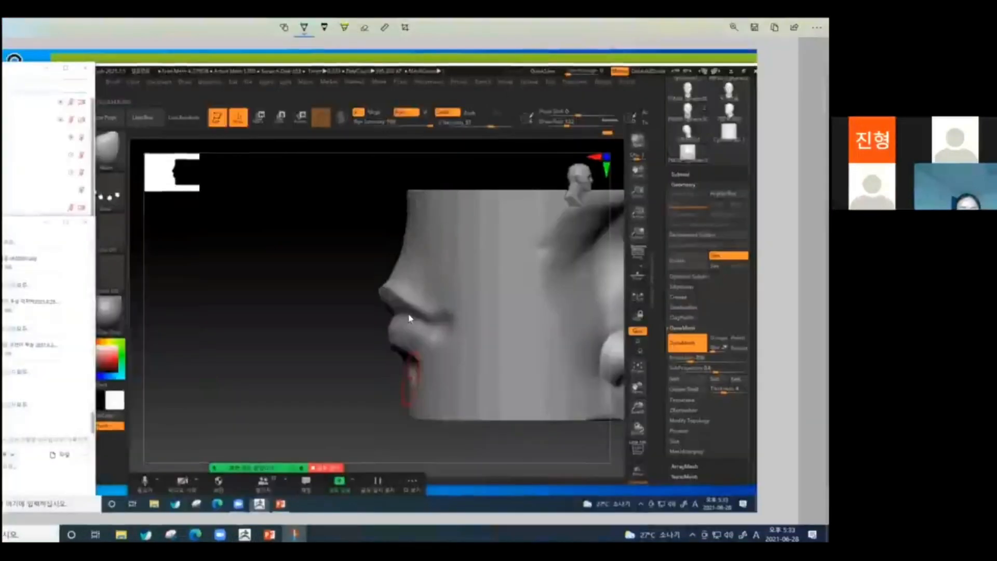
pyautogui.moveTo(376, 291); pyautogui.dragTo(378, 366)
pyautogui.moveTo(385, 320); pyautogui.dragTo(389, 379)
pyautogui.moveTo(376, 293); pyautogui.dragTo(394, 318)
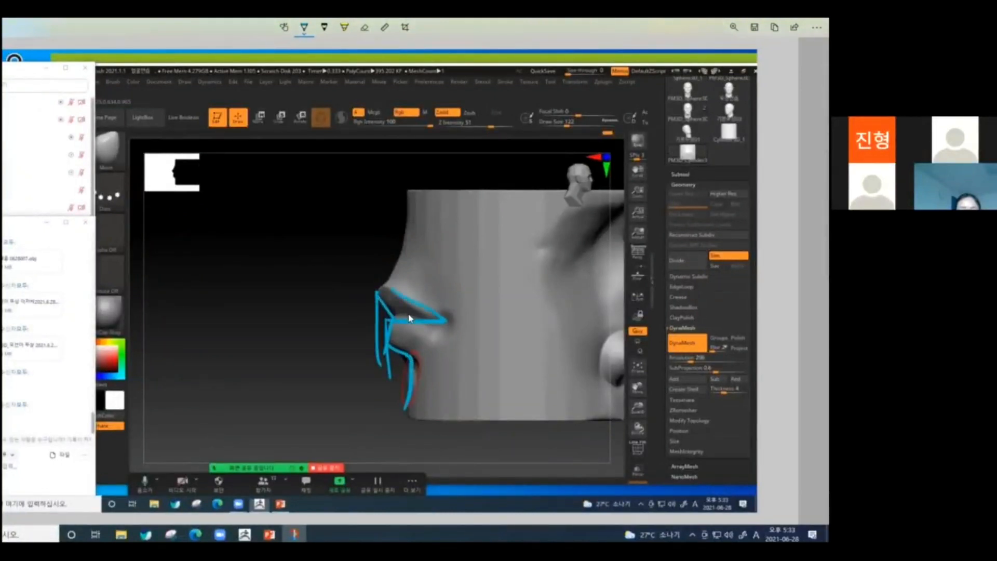
pyautogui.click(819, 20)
# Build up the philtrum ridges and the centre of the upper lip with the ClayBuildup brush.
pyautogui.moveTo(249, 337); pyautogui.dragTo(393, 338)
pyautogui.moveTo(533, 368)
pyautogui.keyDown('alt'); pyautogui.mouseDown()
pyautogui.moveTo(568, 376)
pyautogui.moveTo(548, 385)
pyautogui.mouseUp(); pyautogui.keyUp('alt')
pyautogui.press('b')
pyautogui.press('c')
pyautogui.press('b')
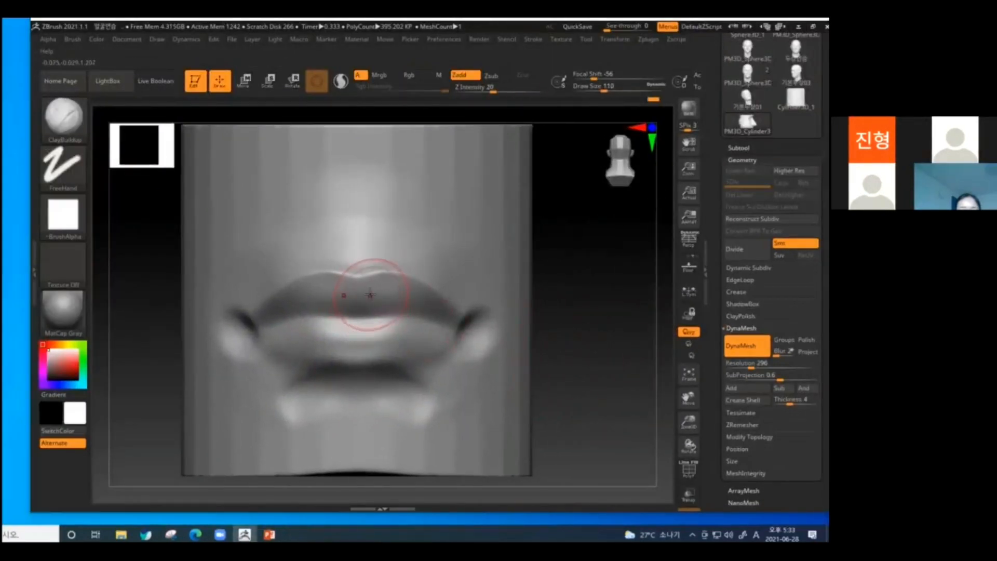
pyautogui.moveTo(379, 259)
pyautogui.mouseDown()
pyautogui.moveTo(369, 216)
pyautogui.moveTo(370, 274)
pyautogui.moveTo(358, 284)
pyautogui.moveTo(392, 269)
pyautogui.moveTo(402, 294)
pyautogui.moveTo(391, 283)
pyautogui.moveTo(372, 313)
pyautogui.moveTo(396, 285)
pyautogui.mouseUp()
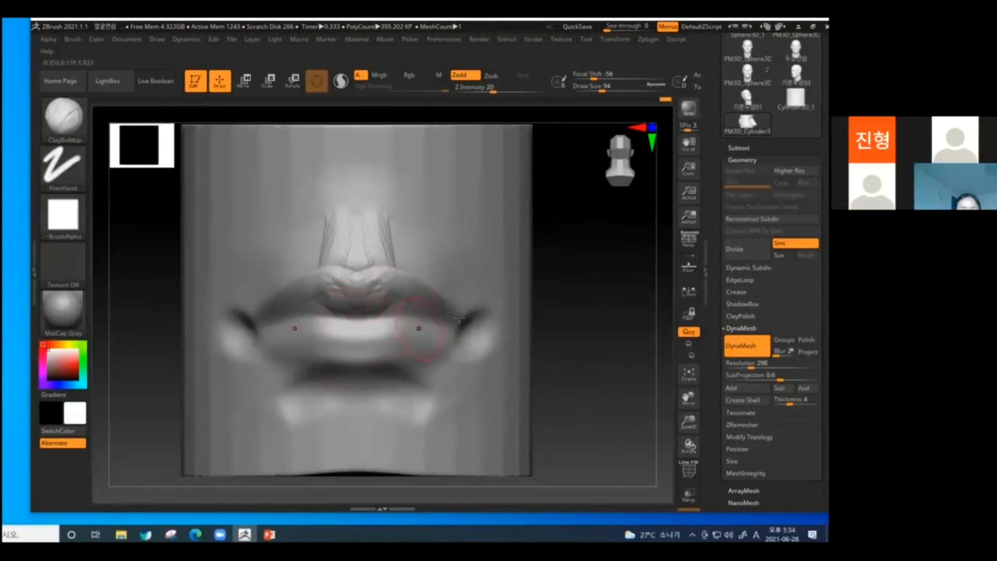
# Add clay strokes along the side of the upper lip towards the mouth corner and on the skin above it.
pyautogui.moveTo(419, 329); pyautogui.dragTo(535, 305, button='right')
pyautogui.moveTo(423, 302); pyautogui.dragTo(493, 318)
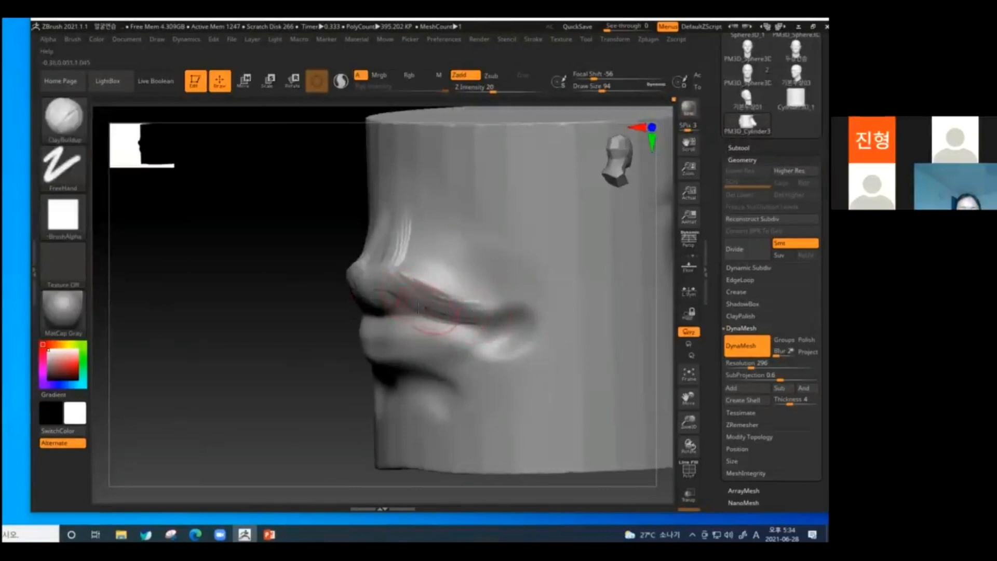
pyautogui.moveTo(430, 308); pyautogui.dragTo(490, 313)
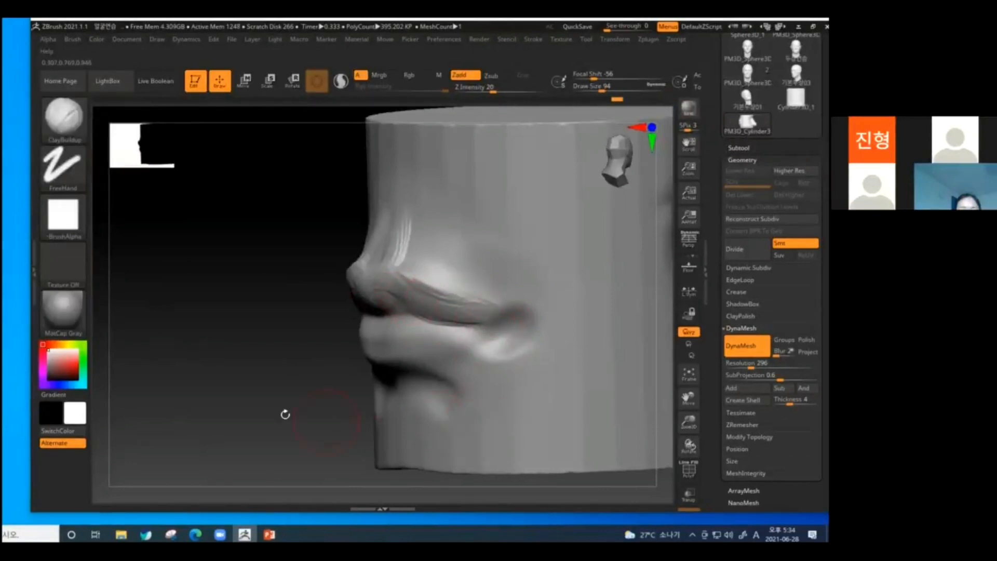
pyautogui.moveTo(285, 413); pyautogui.dragTo(356, 378, button='right')
pyautogui.moveTo(601, 326); pyautogui.dragTo(567, 340, button='right')
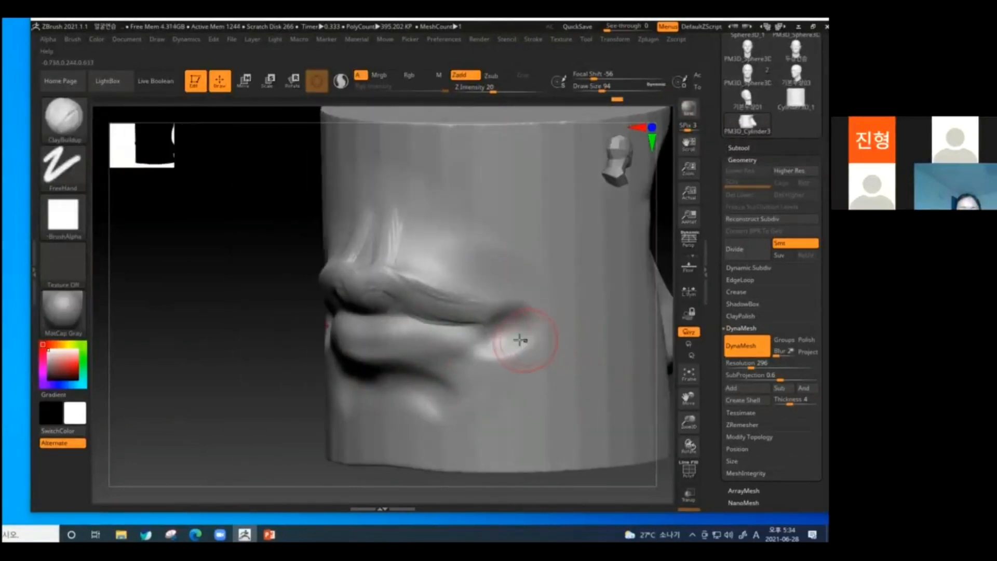
pyautogui.moveTo(416, 256)
pyautogui.mouseDown()
pyautogui.moveTo(390, 267)
pyautogui.moveTo(417, 255)
pyautogui.mouseUp()
pyautogui.moveTo(267, 401); pyautogui.dragTo(369, 349)
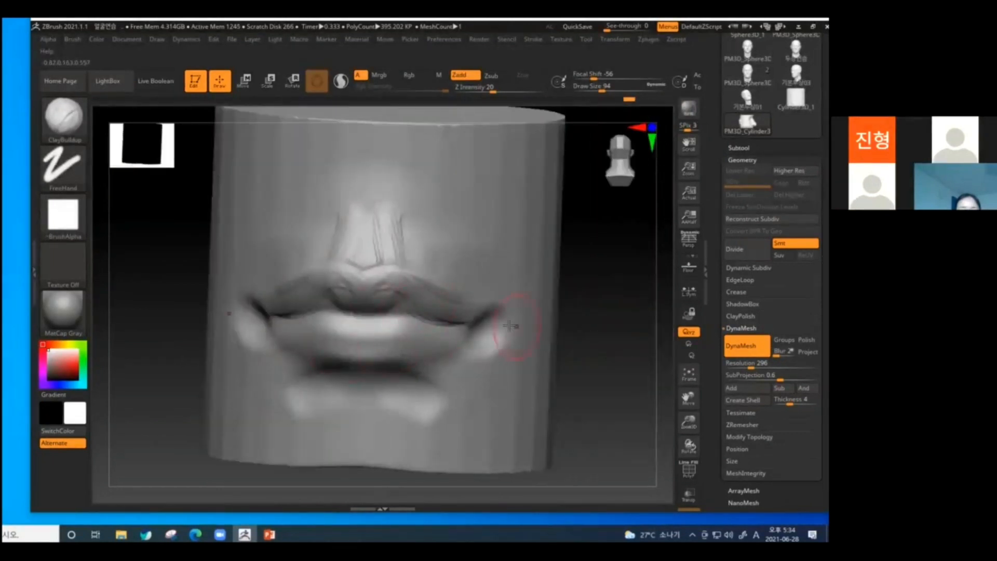
# Build up the lower lip, the area below the mouth corners and the top of the chin with ClayBuildup strokes.
pyautogui.moveTo(602, 342); pyautogui.dragTo(563, 350)
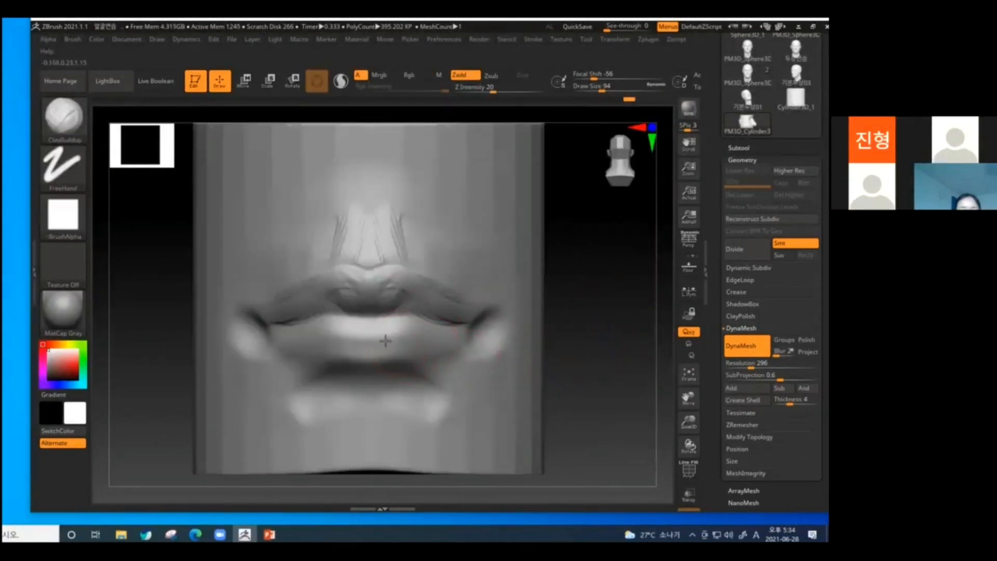
pyautogui.moveTo(386, 341)
pyautogui.mouseDown()
pyautogui.moveTo(411, 352)
pyautogui.moveTo(375, 349)
pyautogui.mouseUp()
pyautogui.moveTo(609, 342); pyautogui.dragTo(209, 473)
pyautogui.moveTo(476, 324)
pyautogui.mouseDown()
pyautogui.moveTo(422, 332)
pyautogui.moveTo(437, 361)
pyautogui.mouseUp()
pyautogui.moveTo(310, 422)
pyautogui.mouseDown()
pyautogui.moveTo(254, 439)
pyautogui.moveTo(254, 413)
pyautogui.mouseUp()
pyautogui.moveTo(426, 350)
pyautogui.mouseDown()
pyautogui.moveTo(475, 338)
pyautogui.moveTo(374, 378)
pyautogui.moveTo(468, 356)
pyautogui.moveTo(481, 326)
pyautogui.moveTo(494, 349)
pyautogui.moveTo(445, 400)
pyautogui.moveTo(430, 402)
pyautogui.moveTo(438, 413)
pyautogui.moveTo(418, 403)
pyautogui.moveTo(457, 415)
pyautogui.mouseUp()
pyautogui.moveTo(630, 367)
pyautogui.keyDown('shift'); pyautogui.mouseDown()
pyautogui.moveTo(630, 395)
pyautogui.moveTo(603, 403)
pyautogui.mouseUp(); pyautogui.keyUp('shift')
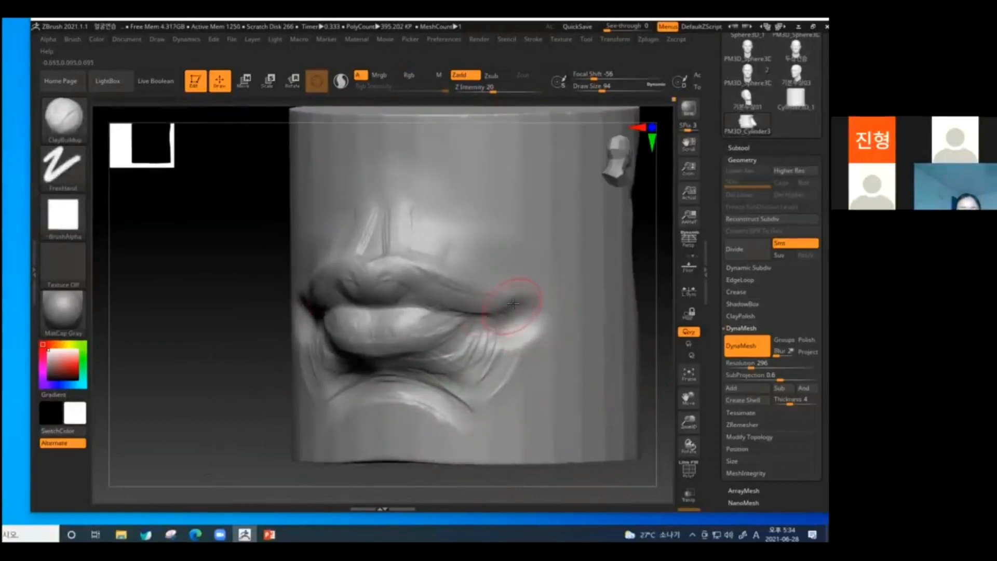
# Fill the hollow at the mouth corner and build a fold running from the upper lip down past it.
pyautogui.moveTo(513, 304)
pyautogui.mouseDown()
pyautogui.moveTo(519, 323)
pyautogui.moveTo(489, 334)
pyautogui.moveTo(513, 333)
pyautogui.moveTo(529, 387)
pyautogui.mouseUp()
pyautogui.moveTo(207, 436)
pyautogui.mouseDown()
pyautogui.moveTo(206, 383)
pyautogui.moveTo(215, 382)
pyautogui.mouseUp()
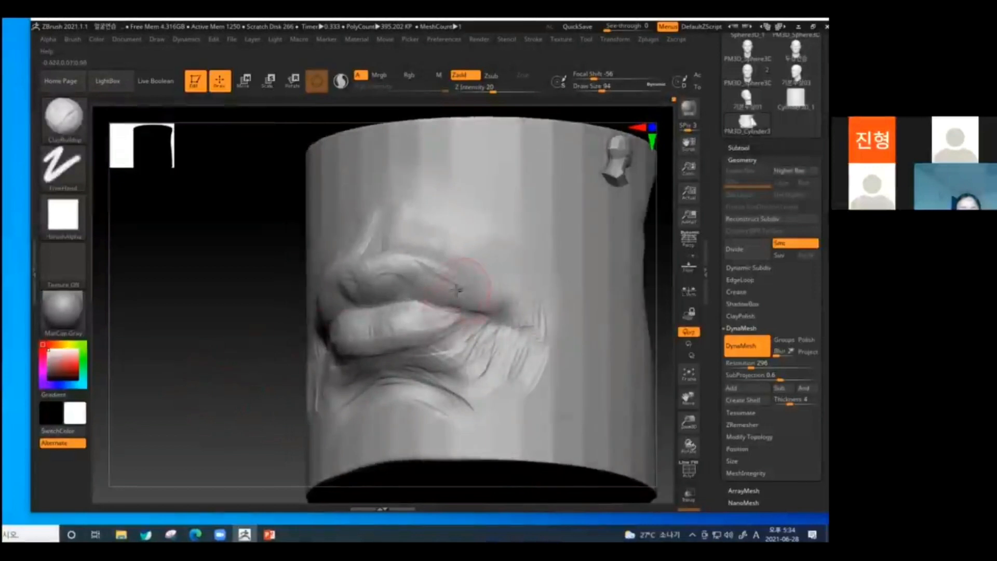
pyautogui.moveTo(479, 294)
pyautogui.mouseDown()
pyautogui.moveTo(507, 334)
pyautogui.moveTo(491, 348)
pyautogui.moveTo(516, 329)
pyautogui.moveTo(493, 340)
pyautogui.mouseUp()
pyautogui.moveTo(236, 420)
pyautogui.mouseDown()
pyautogui.moveTo(296, 436)
pyautogui.moveTo(452, 325)
pyautogui.mouseUp()
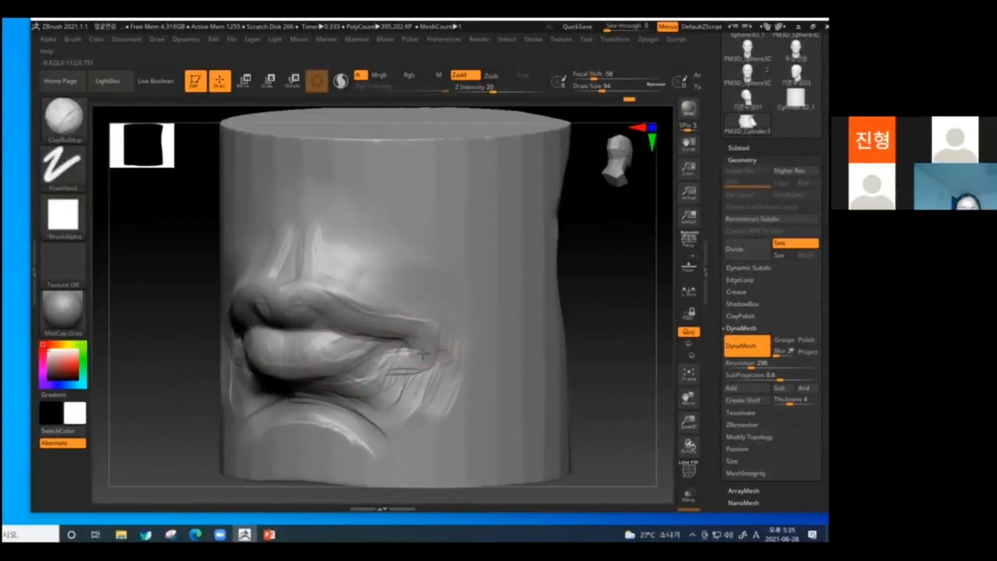
pyautogui.moveTo(484, 384); pyautogui.dragTo(440, 353)
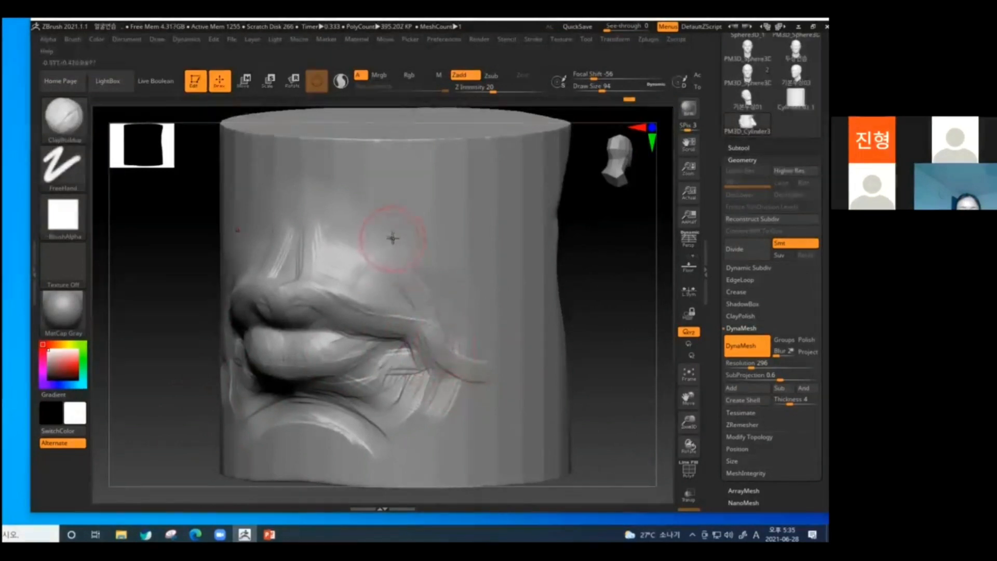
# Smooth the clay strokes around the mouth corner, below the lower lip and on the philtrum.
pyautogui.press('shift')
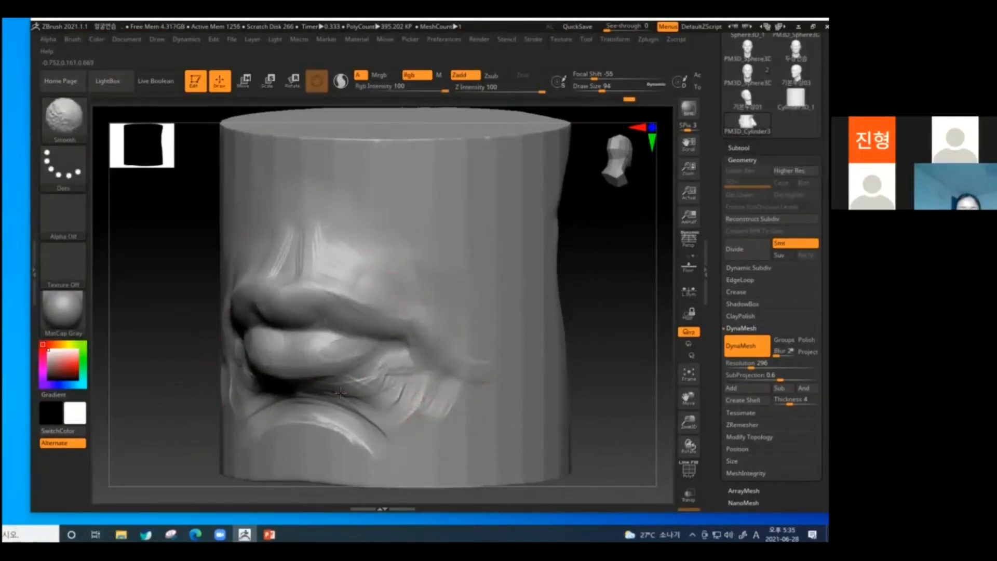
pyautogui.keyDown('shift'); pyautogui.moveTo(340, 393); pyautogui.dragTo(380, 374); pyautogui.keyUp('shift')
pyautogui.keyDown('shift'); pyautogui.moveTo(291, 262); pyautogui.dragTo(320, 234); pyautogui.keyUp('shift')
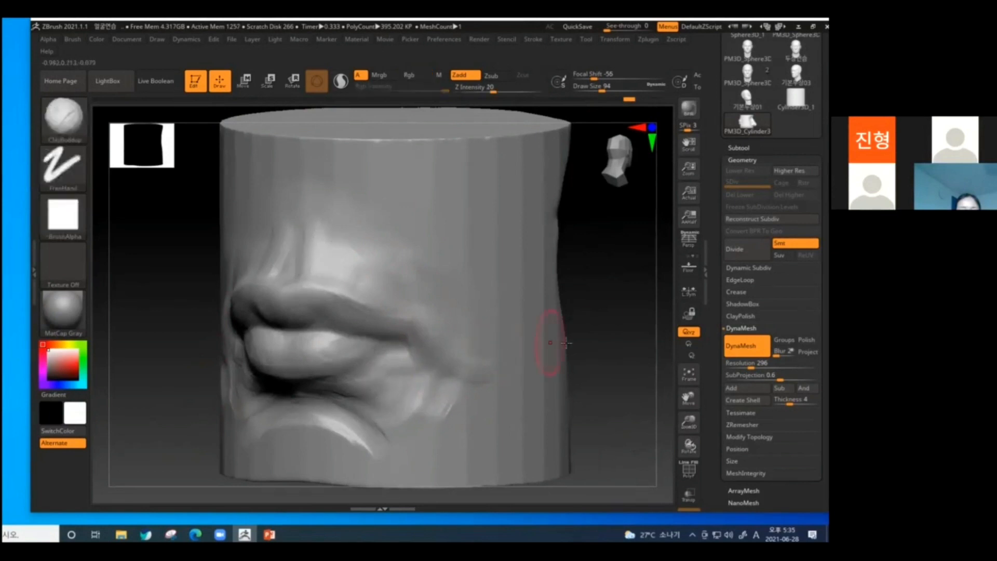
# Carve the parting line between the lips from the centre out to the mouth corners with the DamStandard brush.
pyautogui.keyDown('shift'); pyautogui.moveTo(568, 345); pyautogui.dragTo(605, 363); pyautogui.keyUp('shift')
pyautogui.press('b')
pyautogui.press('d')
pyautogui.press('s')
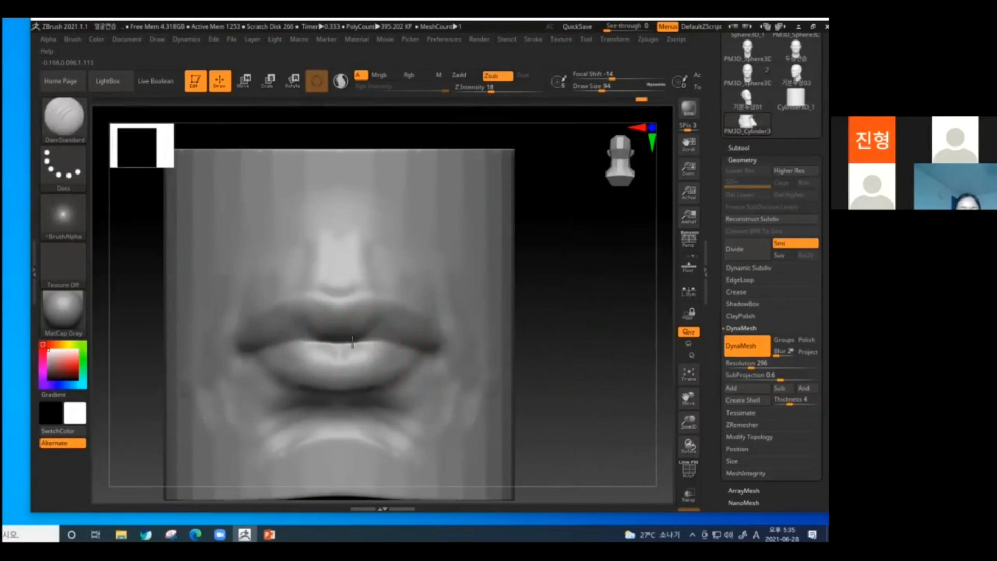
pyautogui.moveTo(339, 342); pyautogui.dragTo(422, 347)
pyautogui.moveTo(555, 358); pyautogui.dragTo(434, 354)
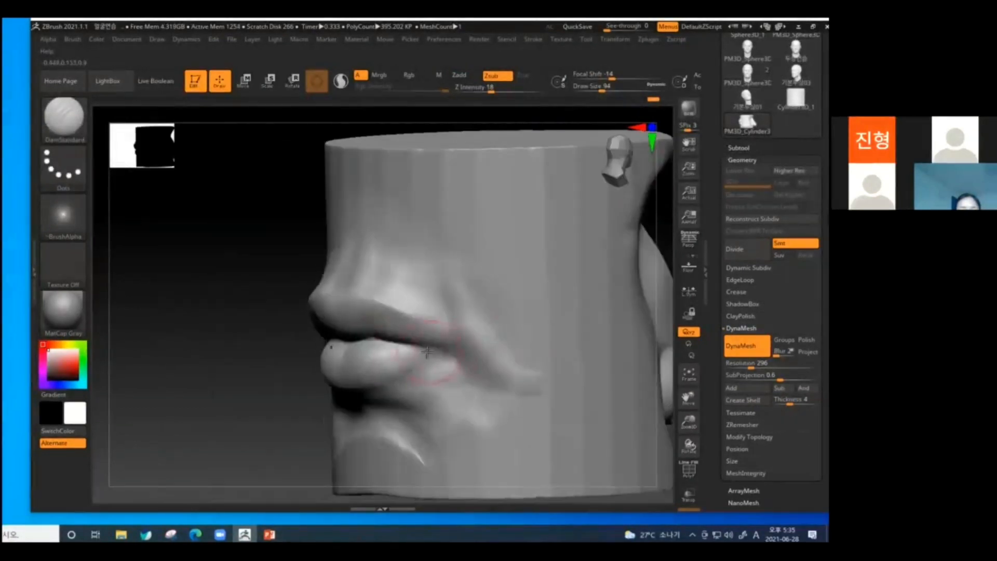
pyautogui.keyDown('shift'); pyautogui.moveTo(301, 356); pyautogui.dragTo(359, 333); pyautogui.keyUp('shift')
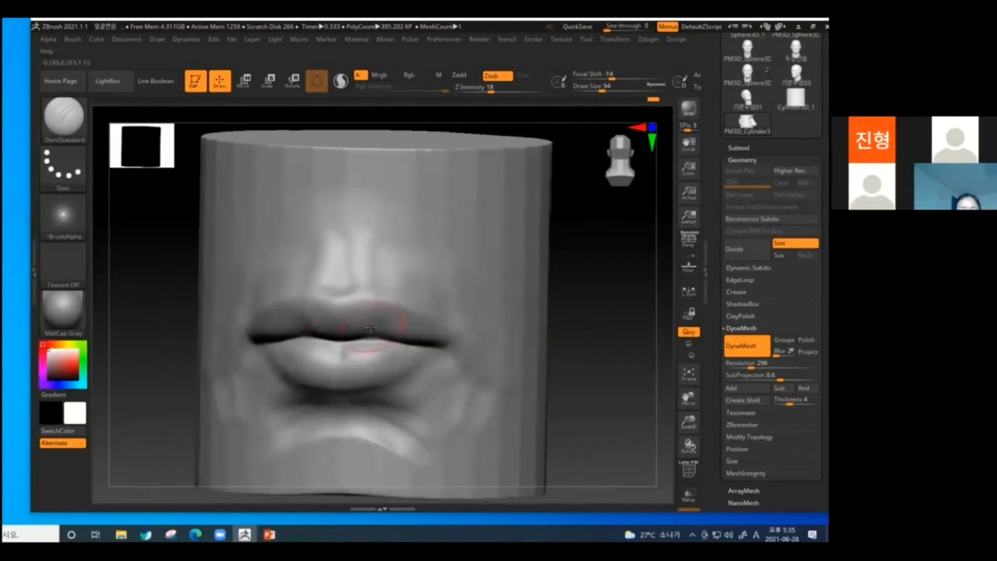
# Define the upper and lower lip borders, the lower lip's centre groove and the philtrum edges with DamStandard strokes.
pyautogui.moveTo(378, 289); pyautogui.dragTo(549, 322, button='right')
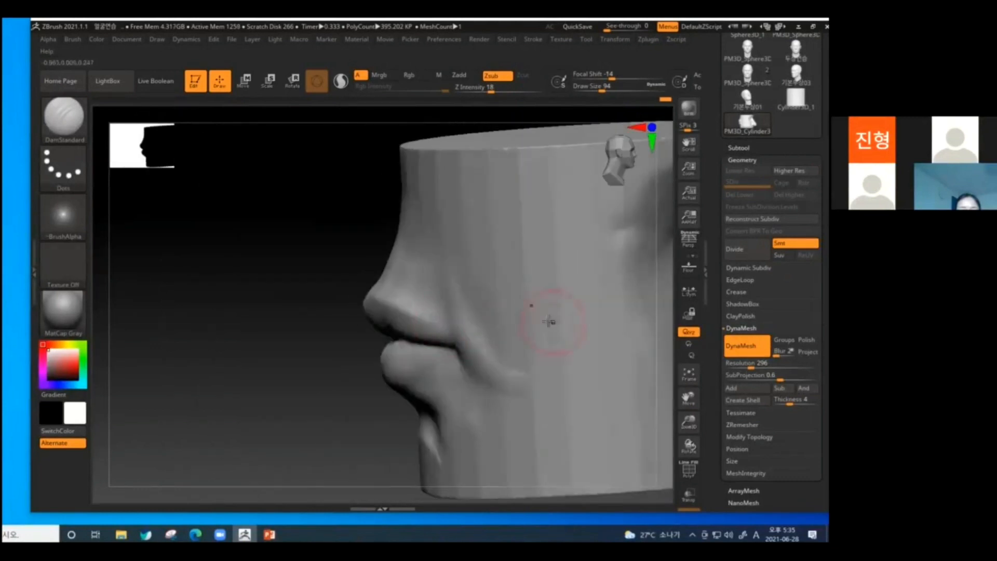
pyautogui.keyDown('shift'); pyautogui.moveTo(381, 378); pyautogui.dragTo(370, 318); pyautogui.keyUp('shift')
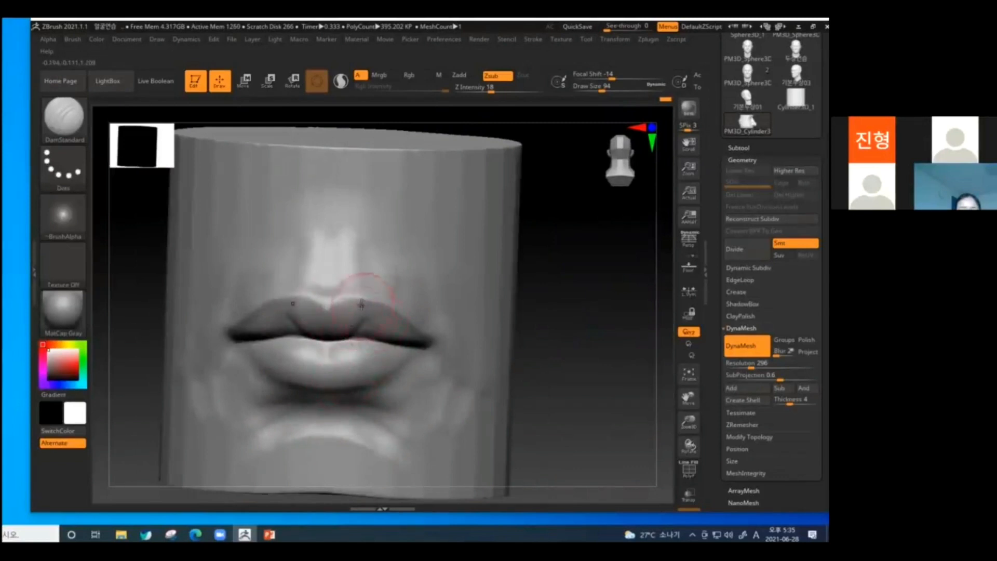
pyautogui.keyDown('alt'); pyautogui.moveTo(579, 328); pyautogui.dragTo(589, 291); pyautogui.keyUp('alt')
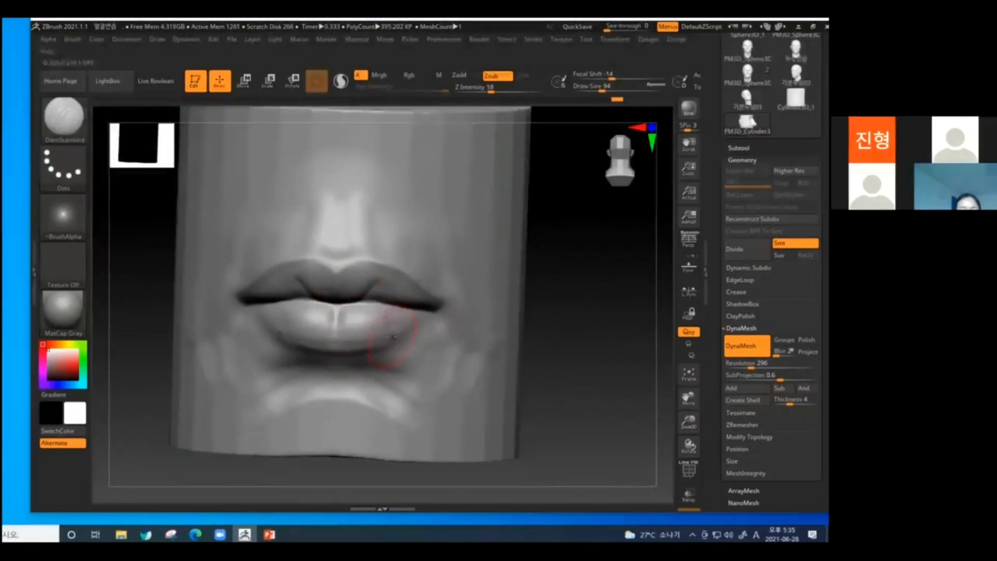
pyautogui.moveTo(597, 338); pyautogui.dragTo(416, 331)
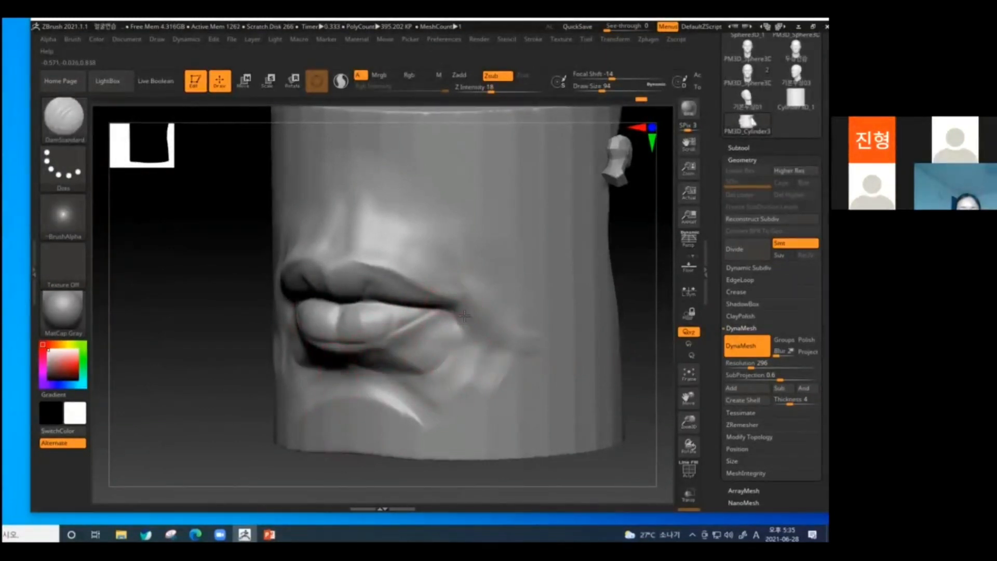
pyautogui.moveTo(212, 463); pyautogui.dragTo(244, 447)
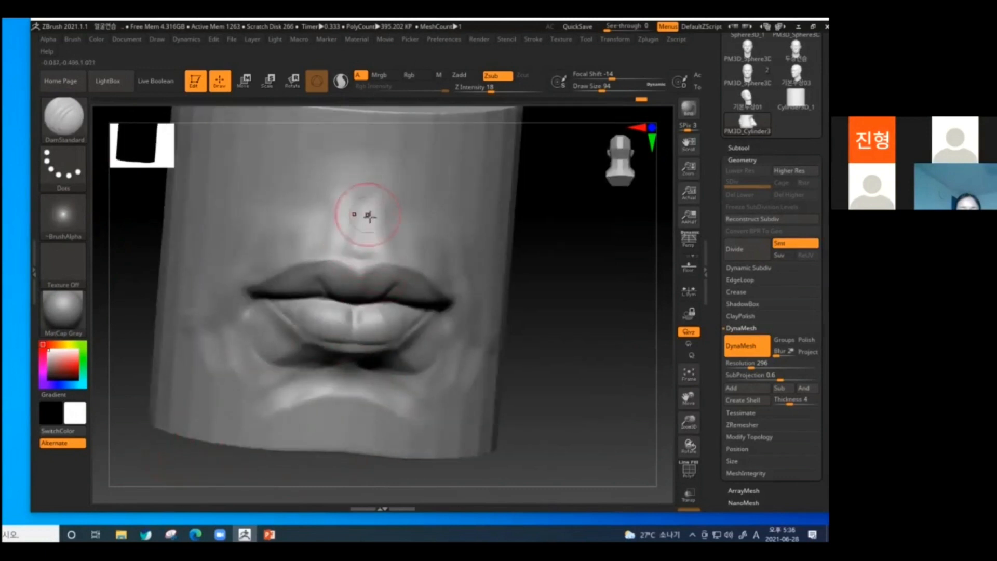
pyautogui.moveTo(580, 317); pyautogui.dragTo(571, 340)
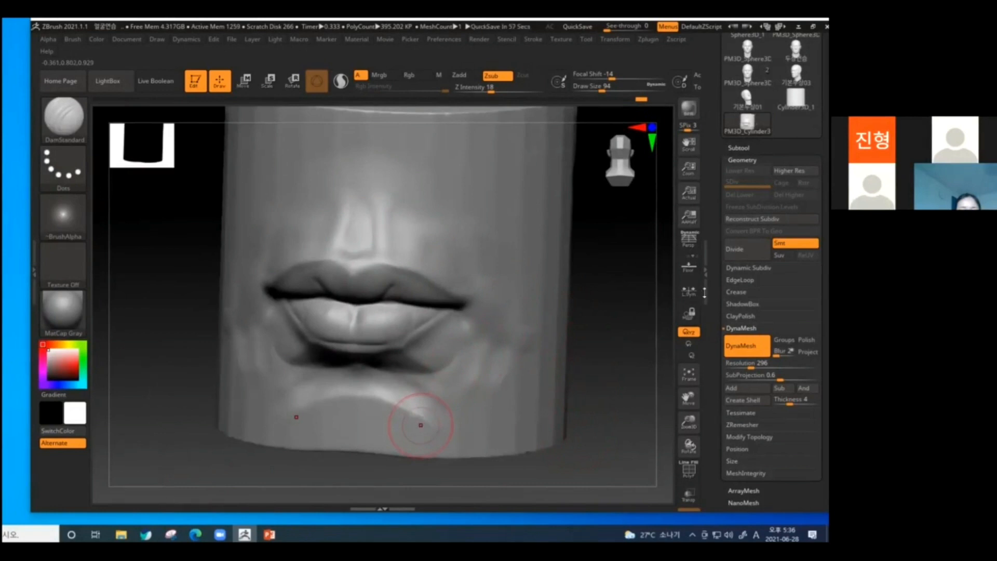
# Reshape the lips with the Move brush, checking the form from the side and front.
pyautogui.moveTo(609, 340); pyautogui.dragTo(630, 373)
pyautogui.moveTo(544, 352); pyautogui.dragTo(416, 316)
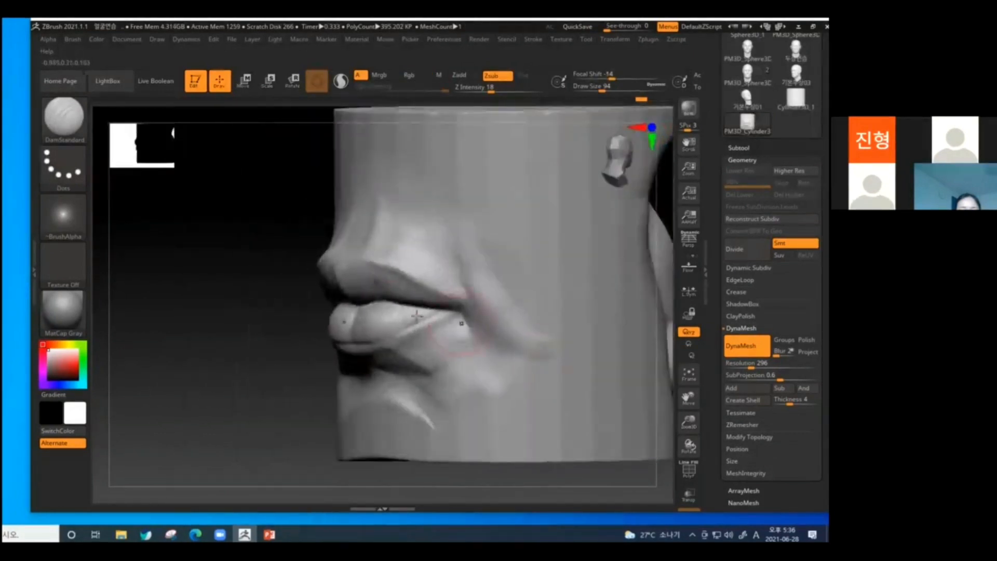
pyautogui.press('b')
pyautogui.press('m')
pyautogui.press('v')
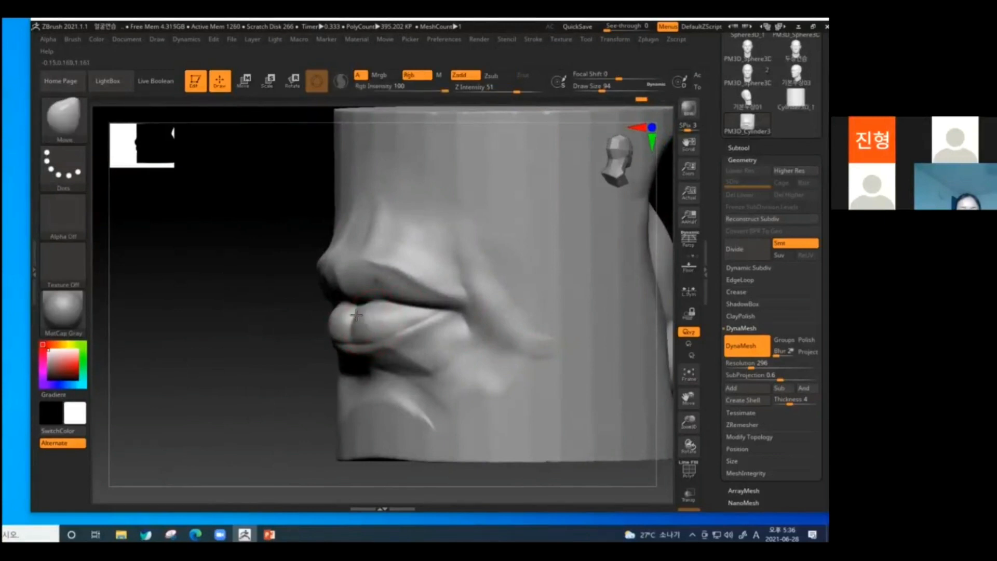
pyautogui.moveTo(249, 321); pyautogui.dragTo(410, 325)
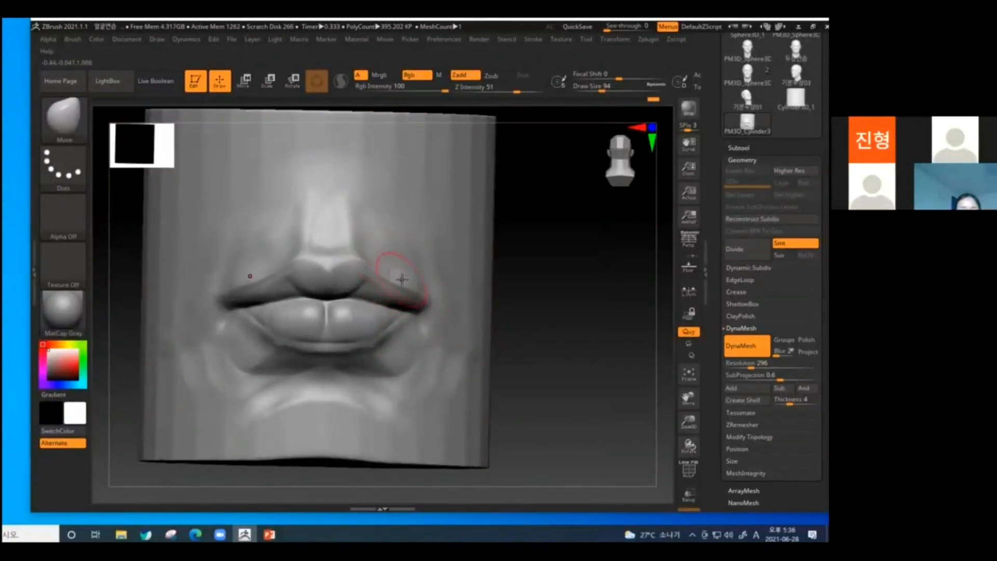
pyautogui.moveTo(503, 341); pyautogui.dragTo(527, 344)
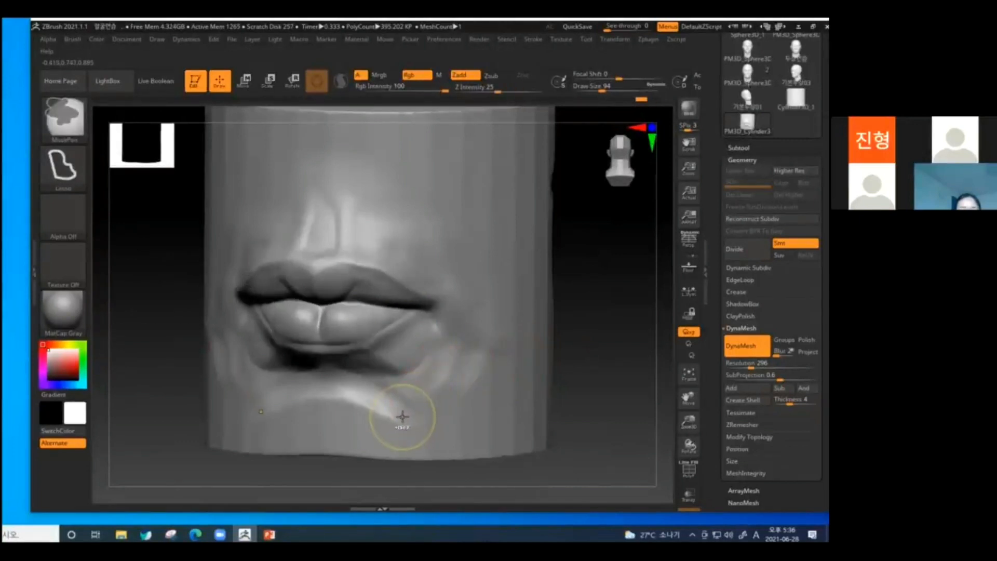
# Smooth the lip surfaces, softening the lower lip's border and centre groove.
pyautogui.press('shift')
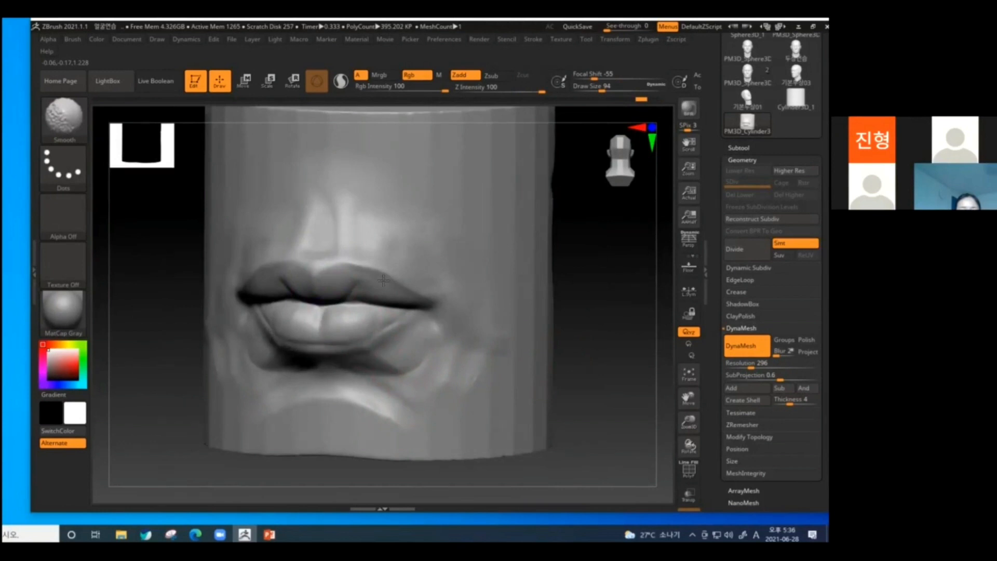
pyautogui.moveTo(581, 283); pyautogui.dragTo(346, 266)
pyautogui.moveTo(374, 270); pyautogui.dragTo(383, 278)
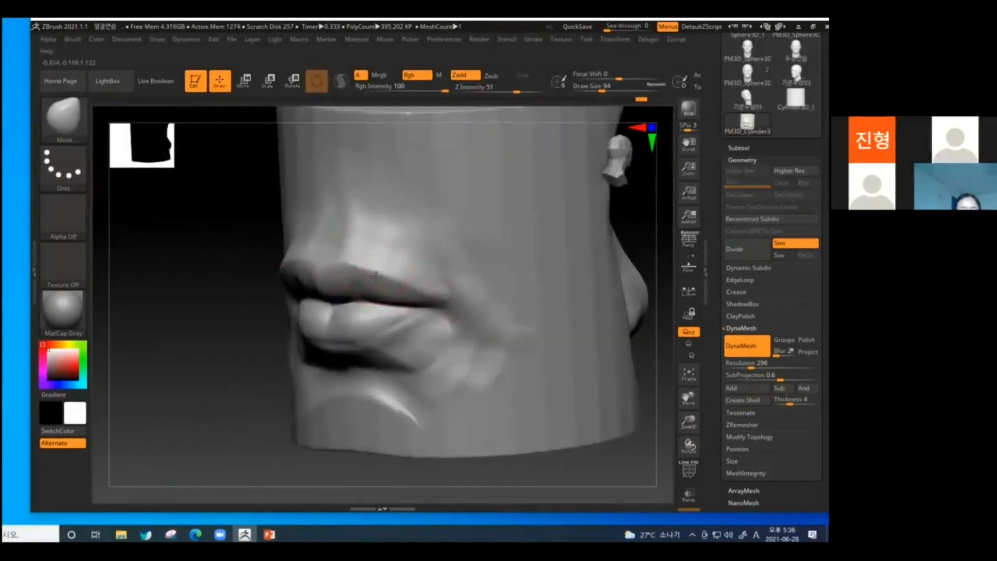
pyautogui.moveTo(207, 385); pyautogui.dragTo(269, 375)
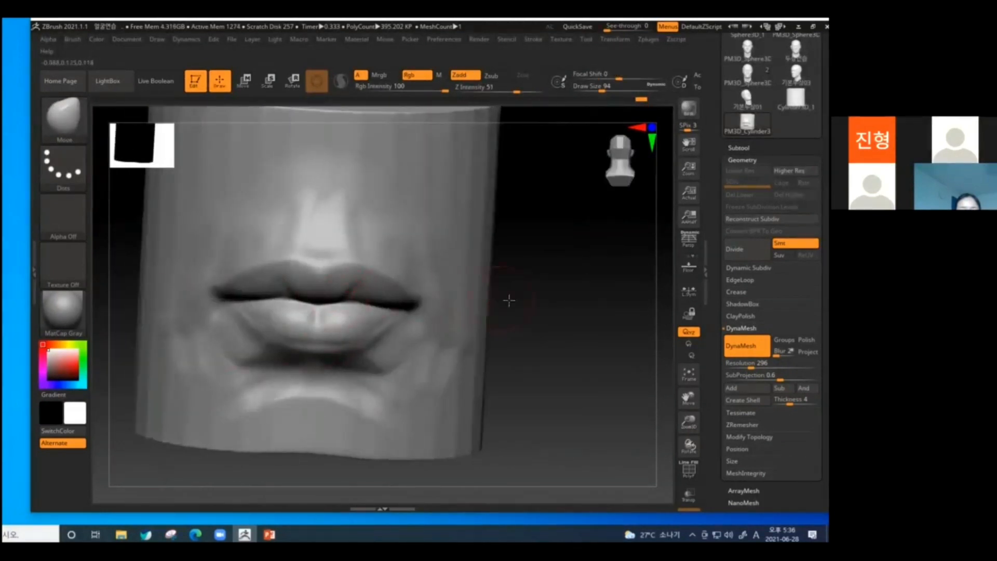
# Adjust the contours of the lips from the opposite side and profile views with the Move brush.
pyautogui.moveTo(509, 301); pyautogui.dragTo(369, 289)
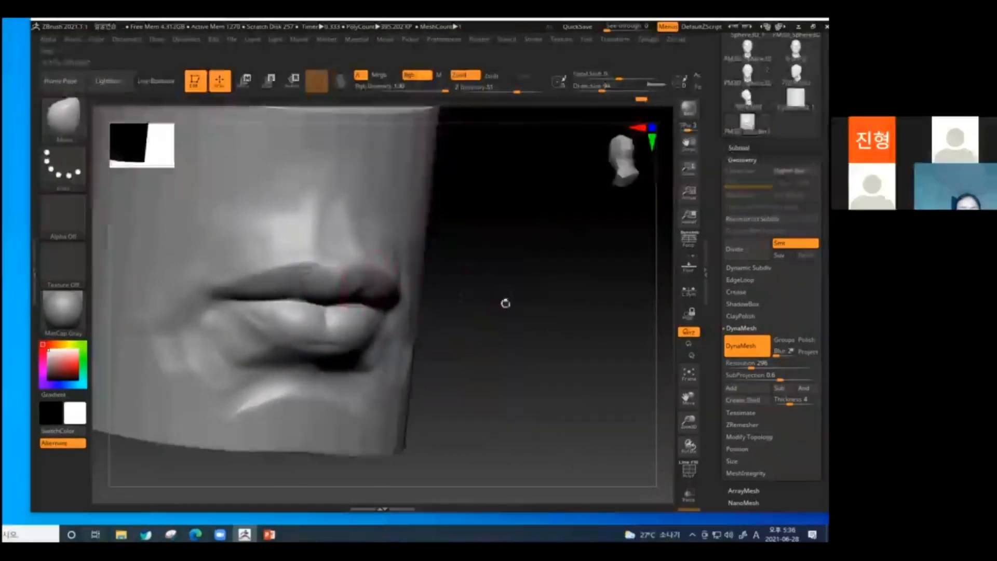
pyautogui.moveTo(507, 301); pyautogui.dragTo(403, 301)
pyautogui.moveTo(313, 343); pyautogui.dragTo(480, 339)
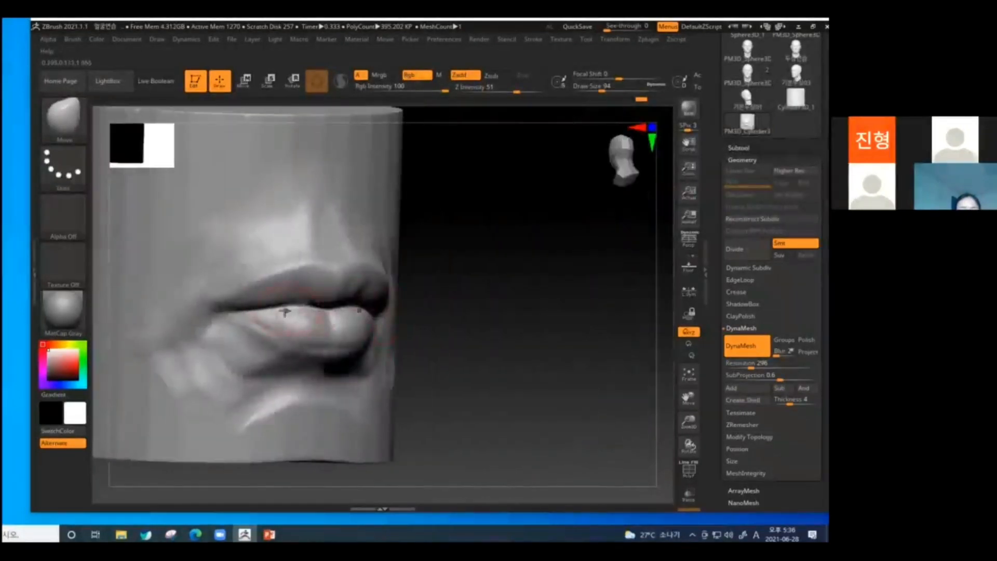
pyautogui.moveTo(419, 316); pyautogui.dragTo(467, 314)
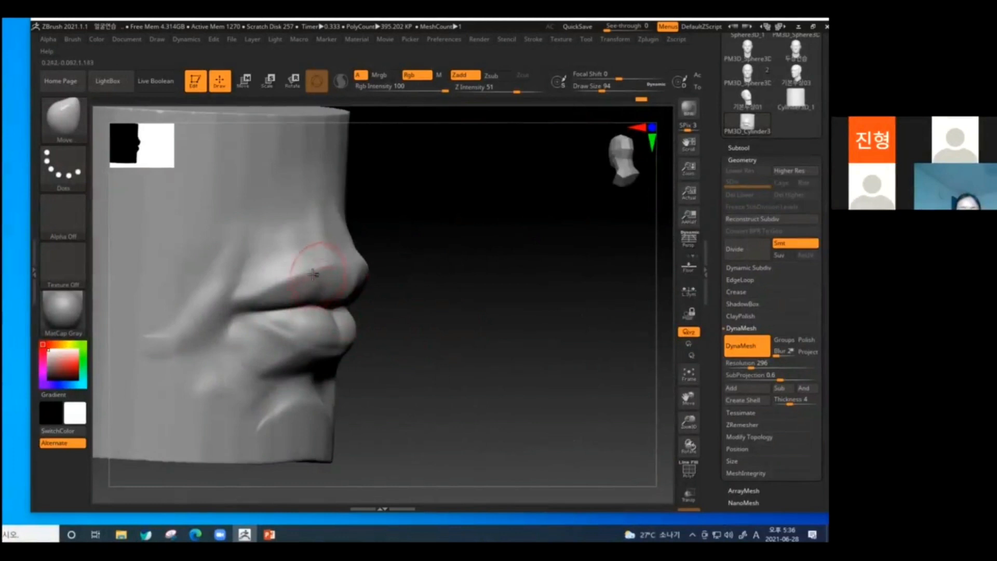
pyautogui.moveTo(313, 274); pyautogui.dragTo(215, 311)
pyautogui.keyDown('shift'); pyautogui.moveTo(428, 320); pyautogui.dragTo(268, 334); pyautogui.keyUp('shift')
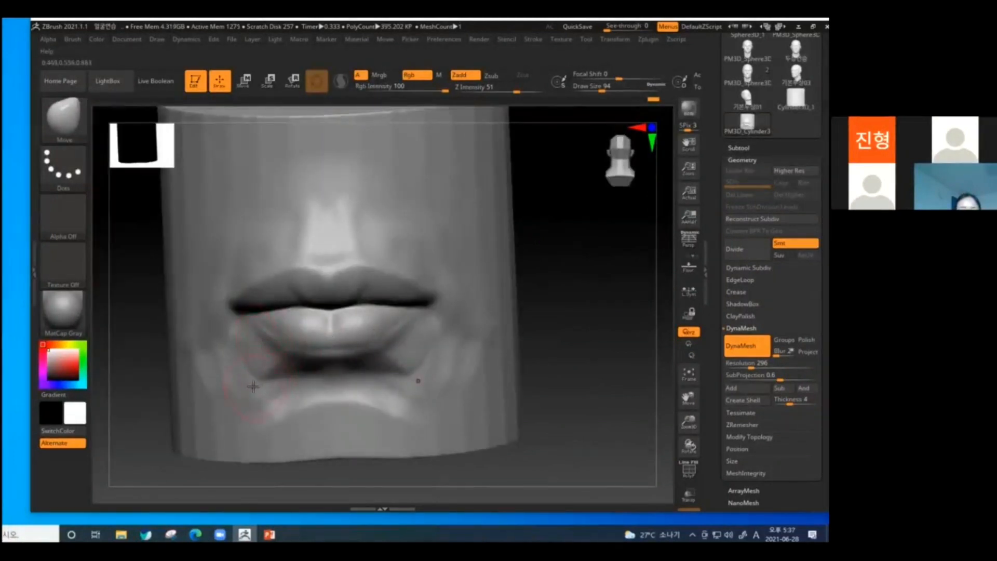
# Rework the hollow beneath the lower lip and add strokes to the philtrum with a smaller ClayBuildup brush.
pyautogui.moveTo(335, 360); pyautogui.dragTo(333, 355)
pyautogui.moveTo(545, 343); pyautogui.dragTo(462, 351)
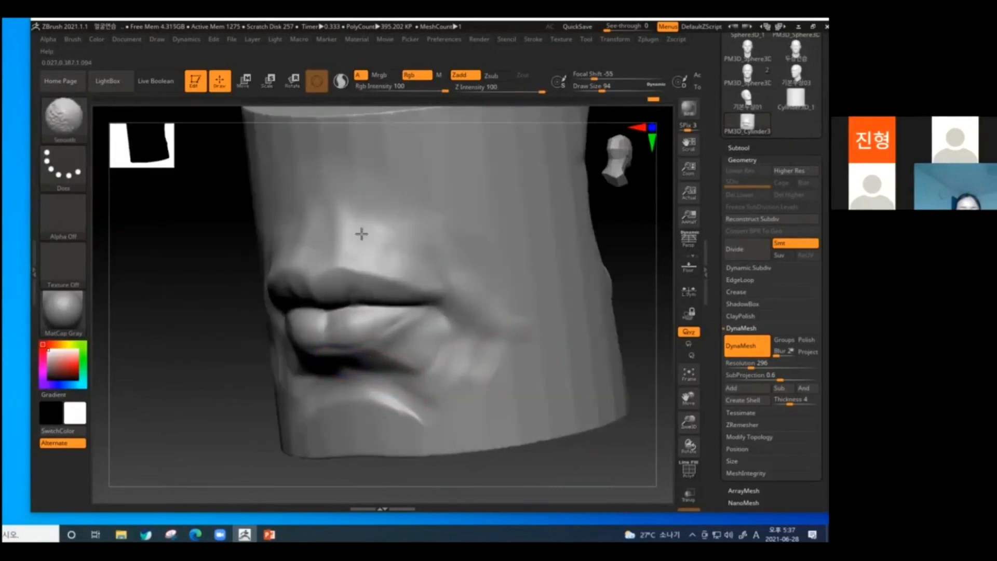
pyautogui.keyDown('shift'); pyautogui.moveTo(587, 463); pyautogui.dragTo(626, 460); pyautogui.keyUp('shift')
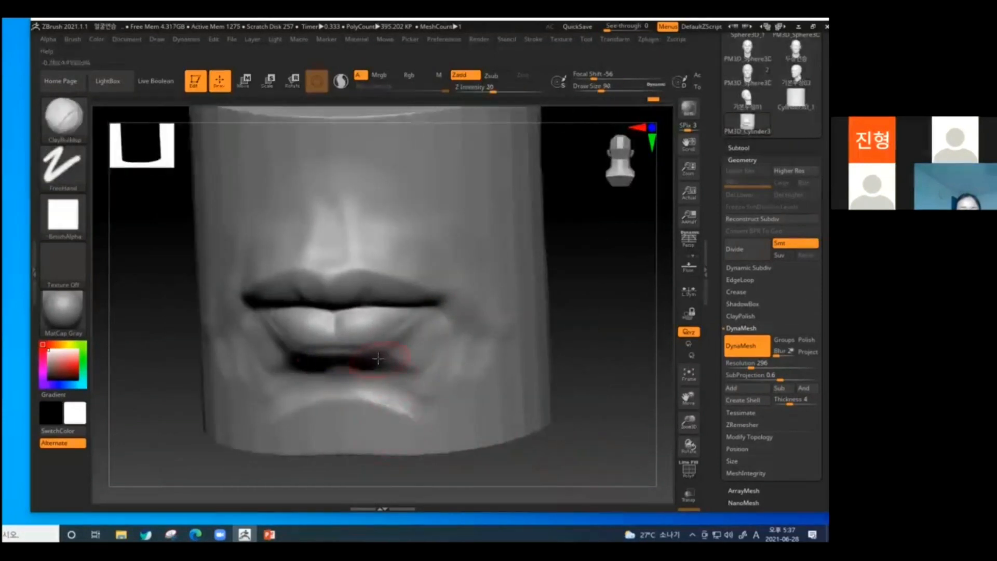
pyautogui.press('[')
pyautogui.press('[')
pyautogui.moveTo(341, 261)
pyautogui.keyDown('alt'); pyautogui.mouseDown()
pyautogui.moveTo(332, 260)
pyautogui.moveTo(340, 261)
pyautogui.moveTo(337, 229)
pyautogui.moveTo(336, 252)
pyautogui.moveTo(355, 264)
pyautogui.mouseUp(); pyautogui.keyUp('alt')
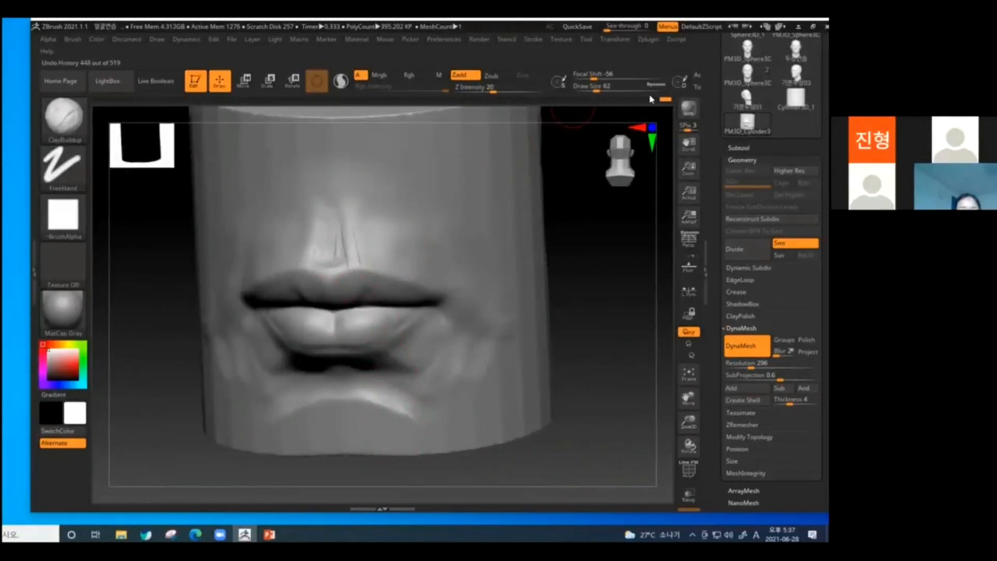
# Rewind the undo history to the plain muzzle form without lips and smooth its centre.
pyautogui.moveTo(663, 102); pyautogui.dragTo(447, 106)
pyautogui.keyDown('shift'); pyautogui.moveTo(626, 319); pyautogui.dragTo(597, 316); pyautogui.keyUp('shift')
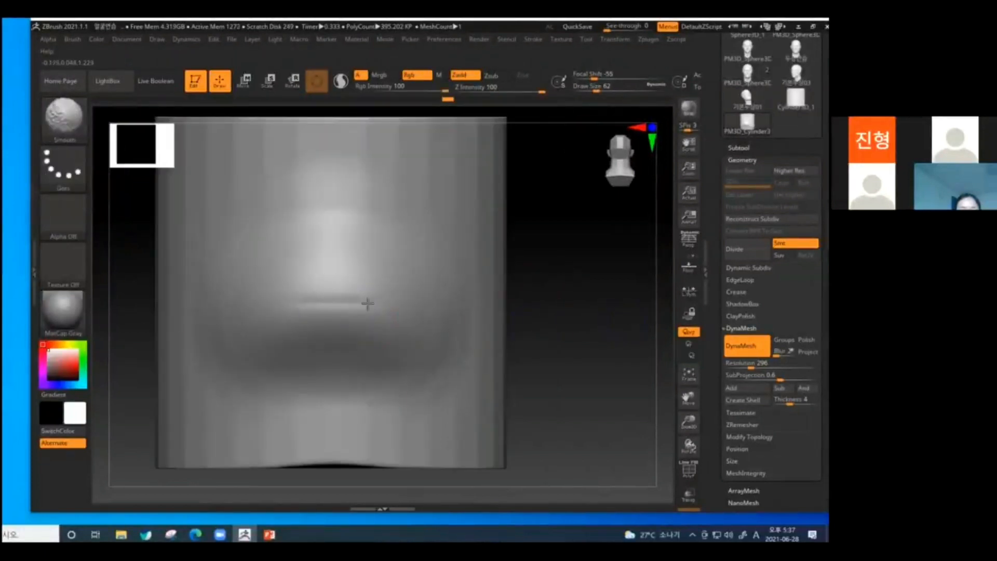
pyautogui.keyDown('shift'); pyautogui.moveTo(333, 314); pyautogui.dragTo(355, 314); pyautogui.keyUp('shift')
pyautogui.click(365, 350)
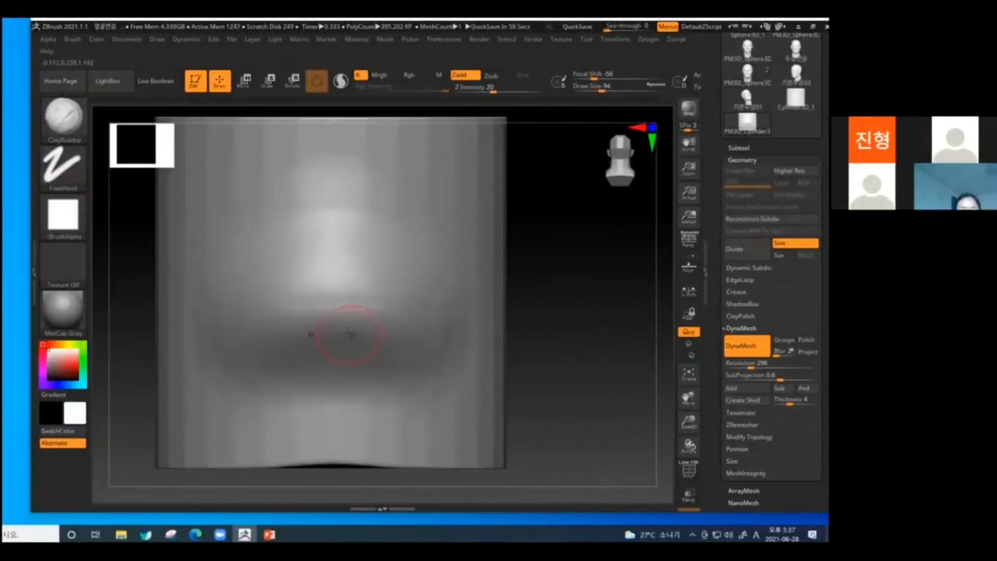
# Carve a straight horizontal mouth line across the muzzle with DamStandard at draw size 118.
pyautogui.press('b')
pyautogui.press('d')
pyautogui.press('s')
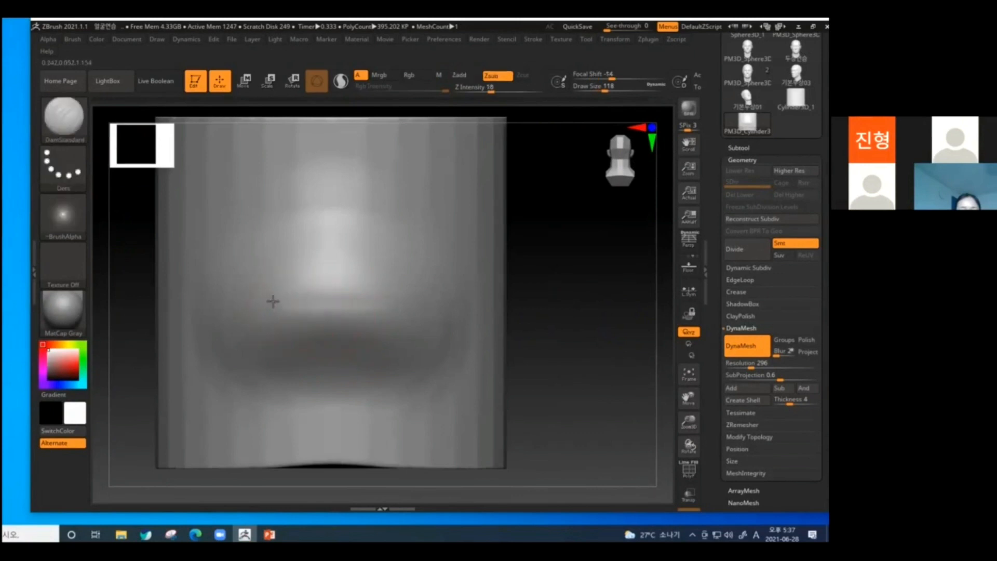
pyautogui.moveTo(299, 303); pyautogui.dragTo(437, 298)
pyautogui.moveTo(366, 300)
pyautogui.mouseDown()
pyautogui.moveTo(305, 302)
pyautogui.moveTo(431, 302)
pyautogui.mouseUp()
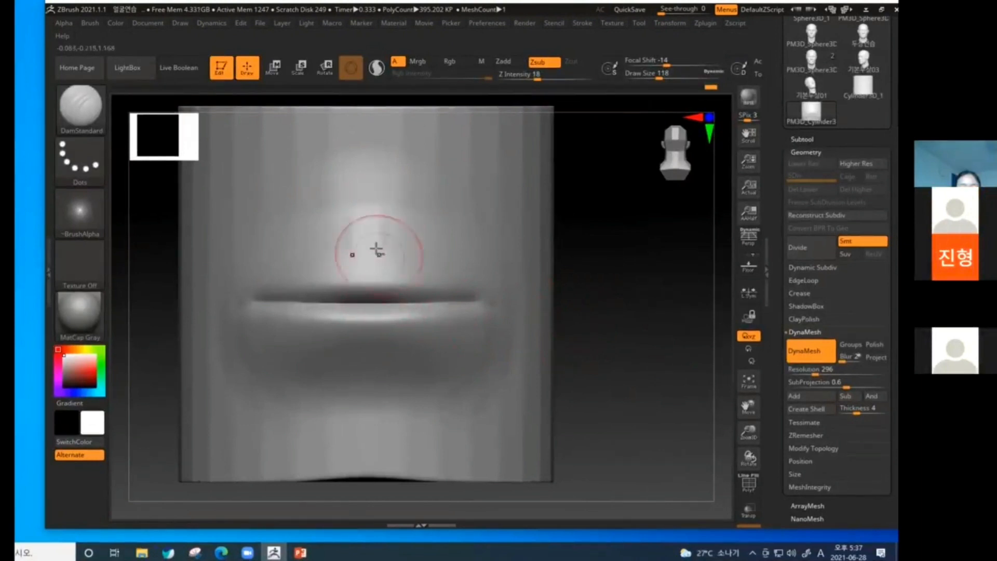
# Carve the philtrum and the upper lip's outline from the cupid's bow to the mouth corners, shaping its central lobes.
pyautogui.moveTo(385, 204)
pyautogui.mouseDown()
pyautogui.moveTo(396, 262)
pyautogui.moveTo(390, 256)
pyautogui.mouseUp()
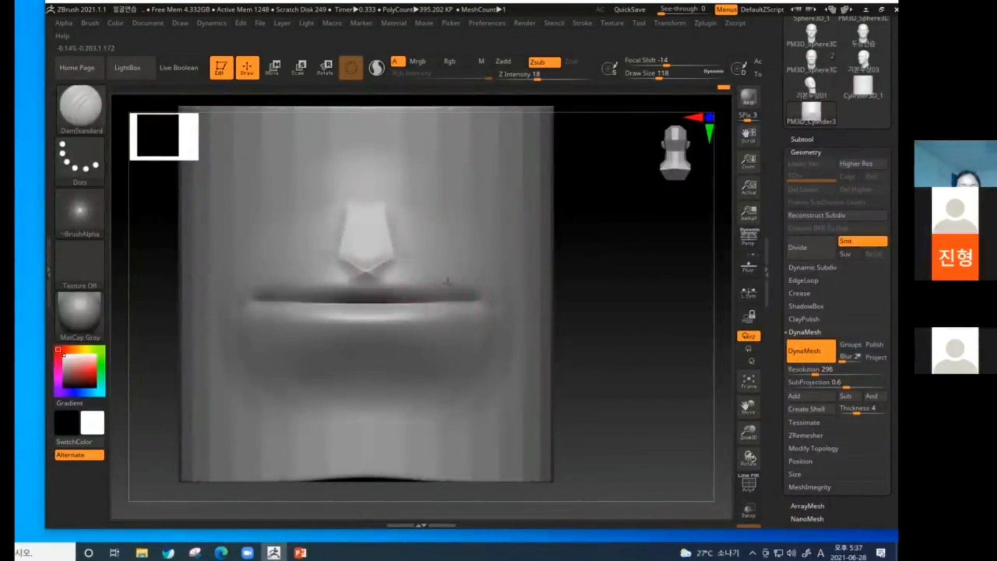
pyautogui.moveTo(448, 281); pyautogui.dragTo(476, 298)
pyautogui.moveTo(393, 259)
pyautogui.mouseDown()
pyautogui.moveTo(447, 286)
pyautogui.moveTo(366, 277)
pyautogui.mouseUp()
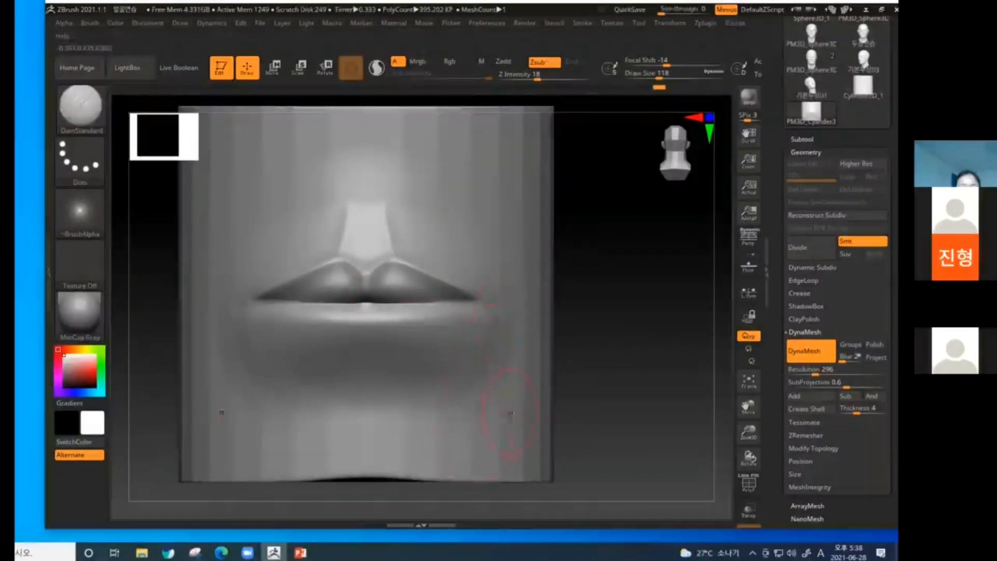
# Carve the lower lip's outline from its centre underside up towards the mouth corners.
pyautogui.moveTo(637, 328)
pyautogui.mouseDown()
pyautogui.moveTo(621, 346)
pyautogui.moveTo(622, 326)
pyautogui.mouseUp()
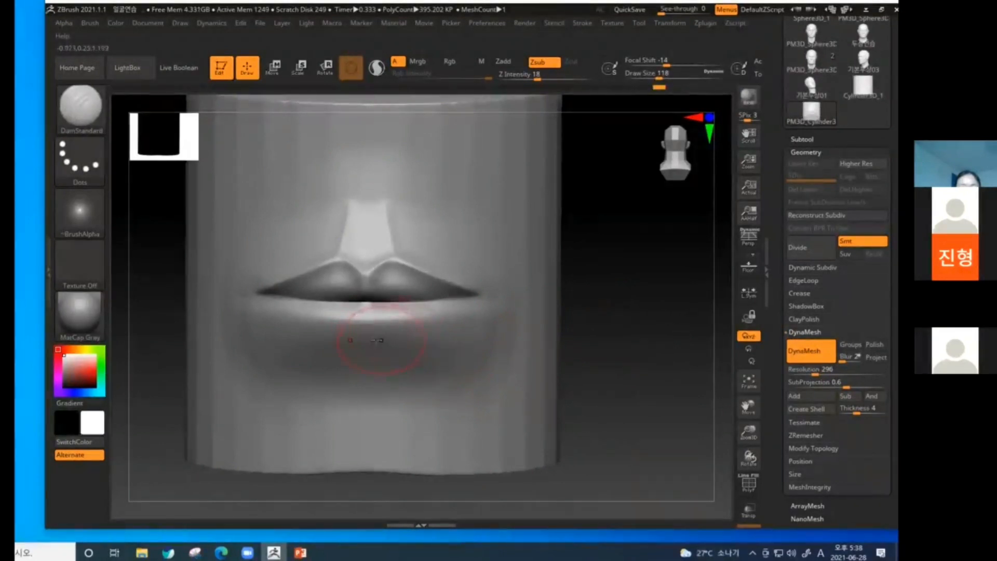
pyautogui.moveTo(366, 344); pyautogui.dragTo(398, 341)
pyautogui.moveTo(467, 304); pyautogui.dragTo(404, 339)
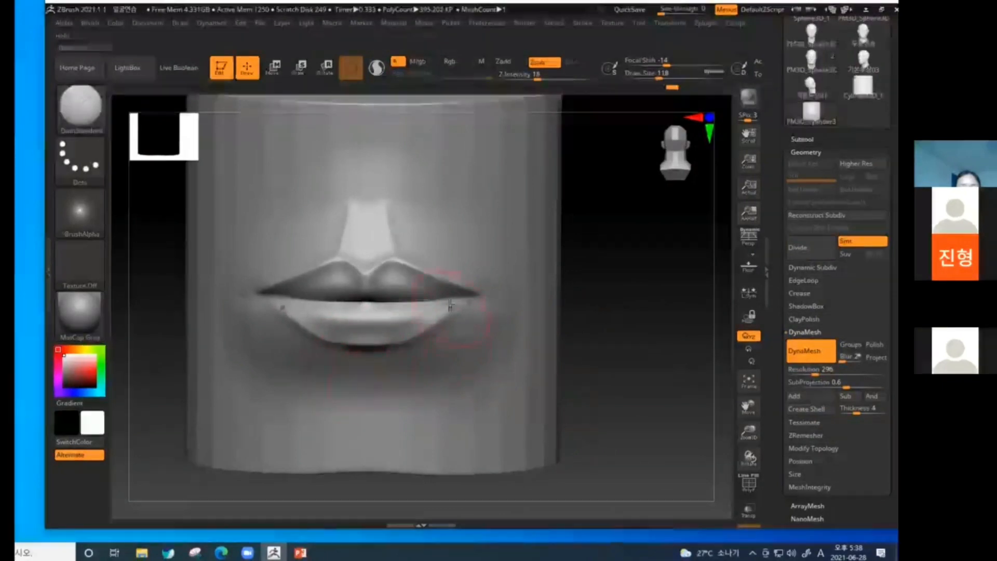
# Build up the area below the lower lip with ClayBuildup strokes fanning down and outwards over the chin.
pyautogui.moveTo(592, 322)
pyautogui.mouseDown()
pyautogui.moveTo(616, 338)
pyautogui.moveTo(623, 361)
pyautogui.moveTo(589, 357)
pyautogui.mouseUp()
pyautogui.press('b')
pyautogui.press('c')
pyautogui.press('b')
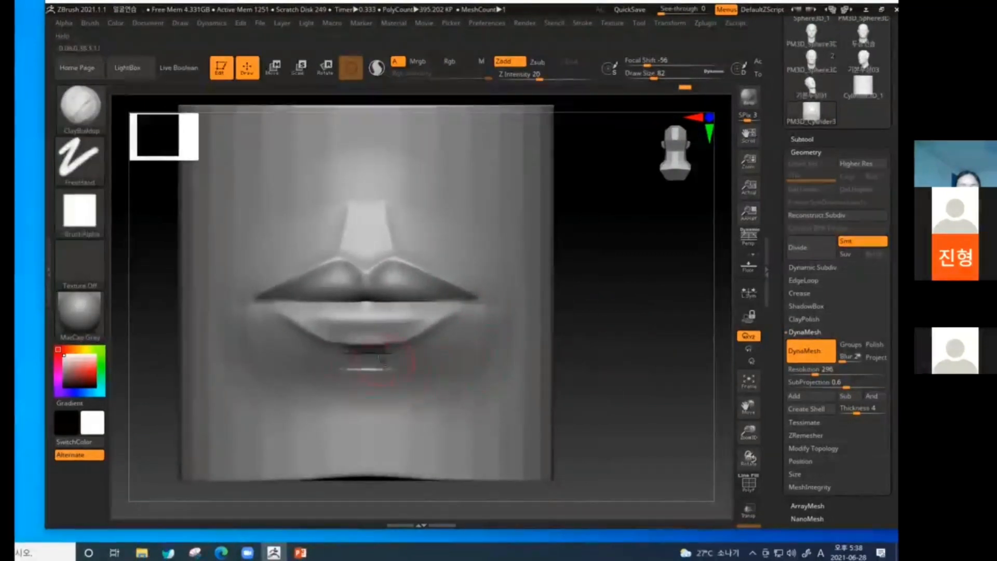
pyautogui.moveTo(337, 362); pyautogui.dragTo(396, 363)
pyautogui.moveTo(432, 400); pyautogui.dragTo(441, 410)
pyautogui.moveTo(367, 374); pyautogui.dragTo(427, 413)
# Add ClayBuildup strokes to the upper lip's lobes and across the lower lip's middle, checking them in profile.
pyautogui.moveTo(386, 270)
pyautogui.mouseDown()
pyautogui.moveTo(374, 272)
pyautogui.moveTo(399, 273)
pyautogui.mouseUp()
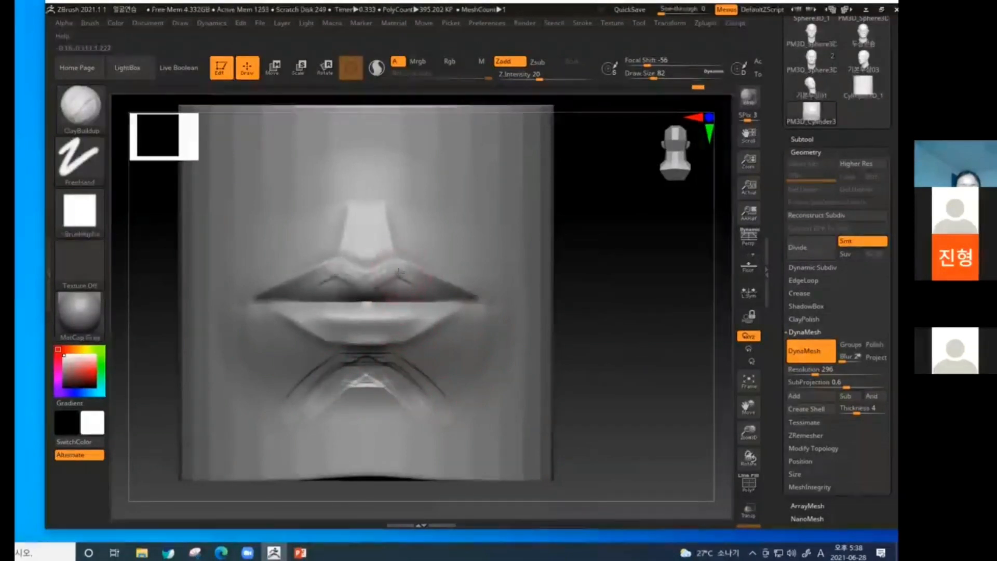
pyautogui.moveTo(370, 329); pyautogui.dragTo(394, 327)
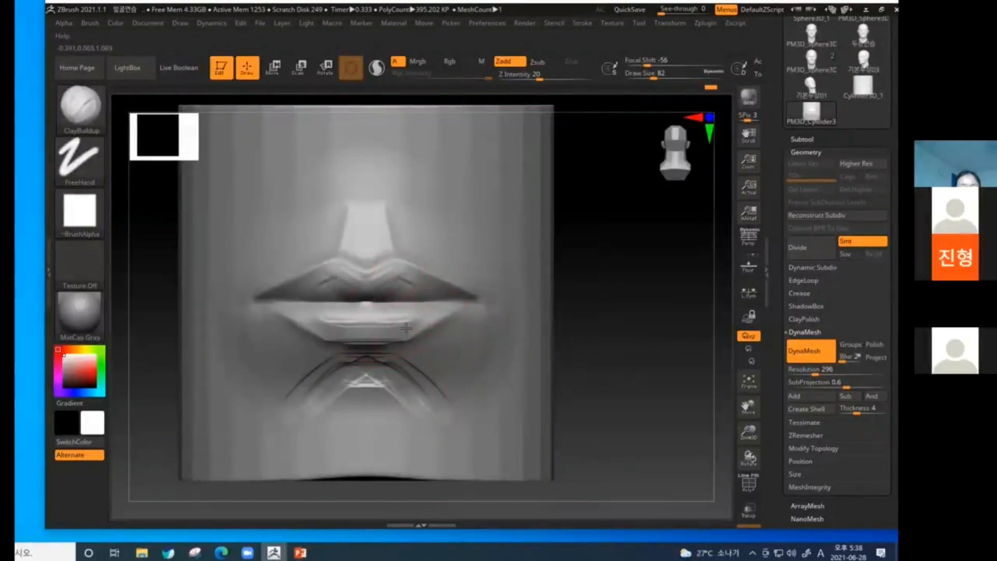
pyautogui.keyDown('shift'); pyautogui.moveTo(544, 318); pyautogui.dragTo(405, 309); pyautogui.keyUp('shift')
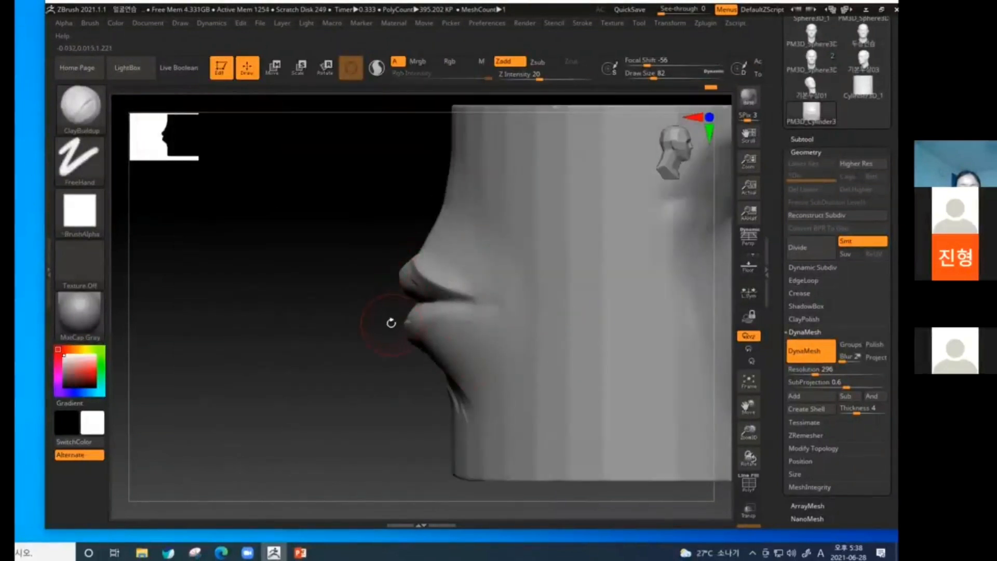
# Reshape the mouth corners and the cheeks beside the lower lip from underneath with the Move brush at draw size 194.
pyautogui.moveTo(325, 303); pyautogui.dragTo(409, 313)
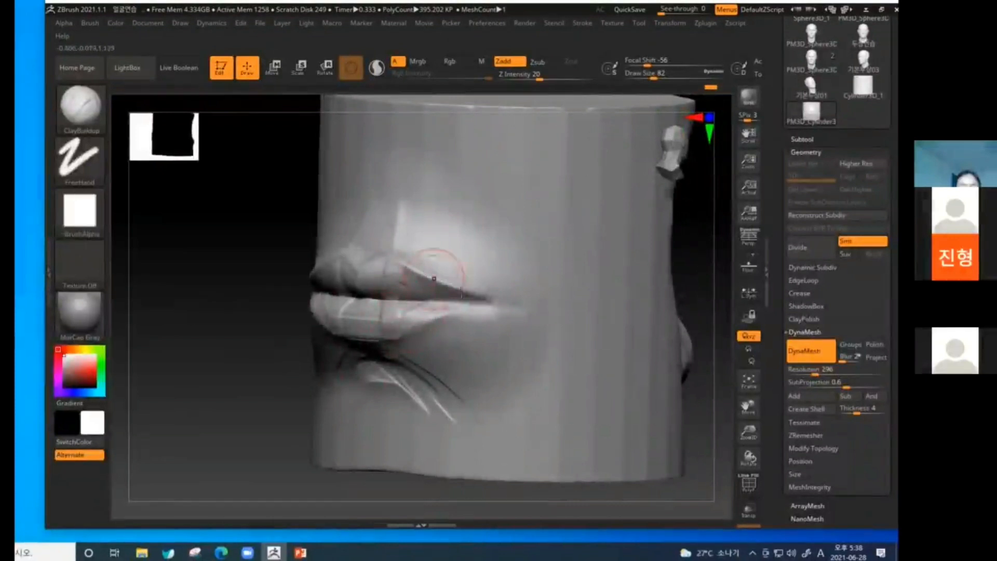
pyautogui.moveTo(695, 282); pyautogui.dragTo(470, 302)
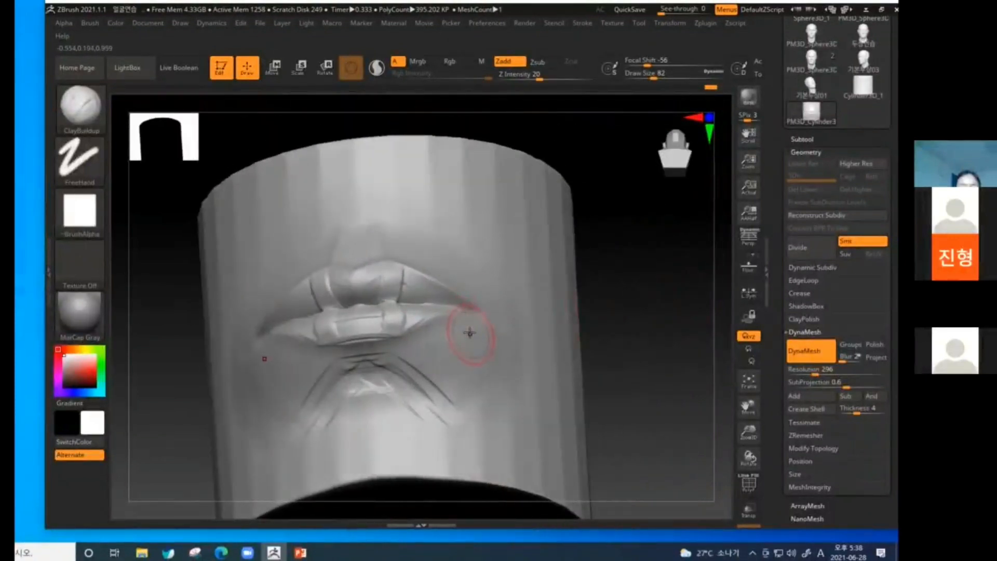
pyautogui.press(']')
pyautogui.press('b')
pyautogui.press('m')
pyautogui.press('v')
pyautogui.moveTo(610, 338)
pyautogui.keyDown('shift'); pyautogui.mouseDown()
pyautogui.moveTo(575, 334)
pyautogui.moveTo(616, 280)
pyautogui.moveTo(608, 283)
pyautogui.mouseUp(); pyautogui.keyUp('shift')
pyautogui.moveTo(439, 299)
pyautogui.mouseDown()
pyautogui.moveTo(425, 288)
pyautogui.moveTo(421, 307)
pyautogui.mouseUp()
pyautogui.moveTo(469, 356); pyautogui.dragTo(456, 367)
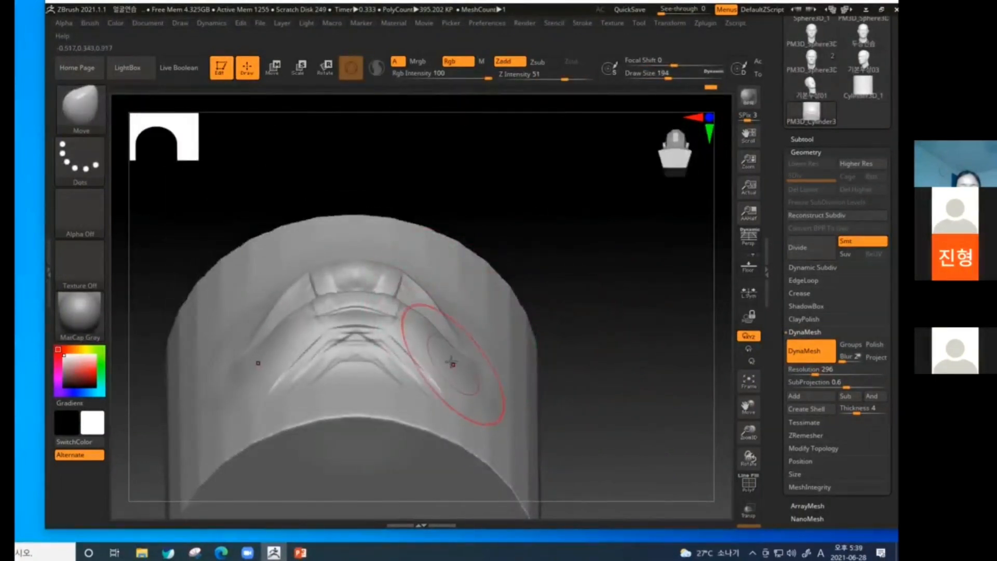
# Adjust the profile beneath the lower lip and above the upper lip with the Move brush.
pyautogui.moveTo(617, 338)
pyautogui.keyDown('shift'); pyautogui.mouseDown()
pyautogui.moveTo(630, 379)
pyautogui.moveTo(553, 384)
pyautogui.mouseUp(); pyautogui.keyUp('shift')
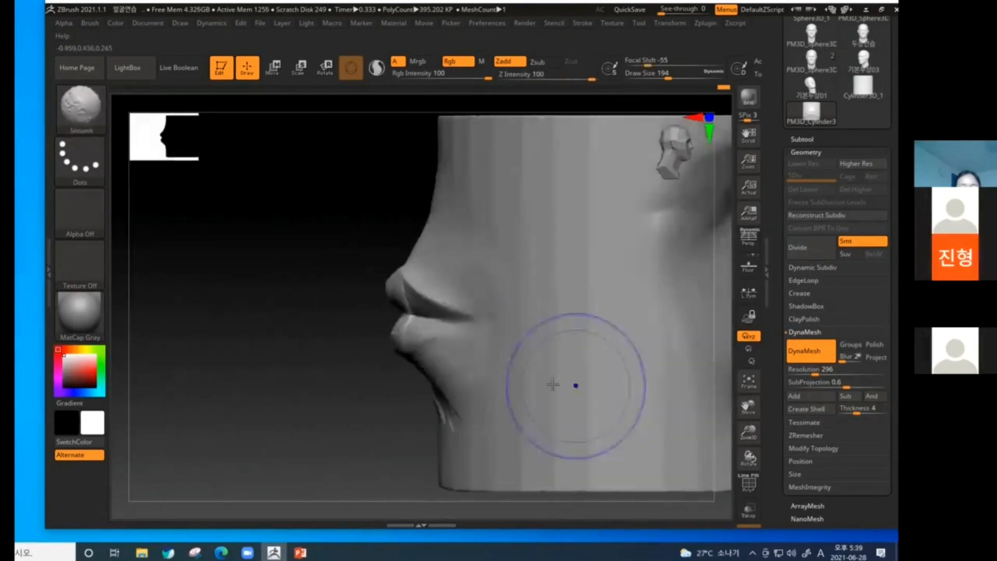
pyautogui.moveTo(422, 352); pyautogui.dragTo(425, 358)
pyautogui.moveTo(322, 379); pyautogui.dragTo(382, 340)
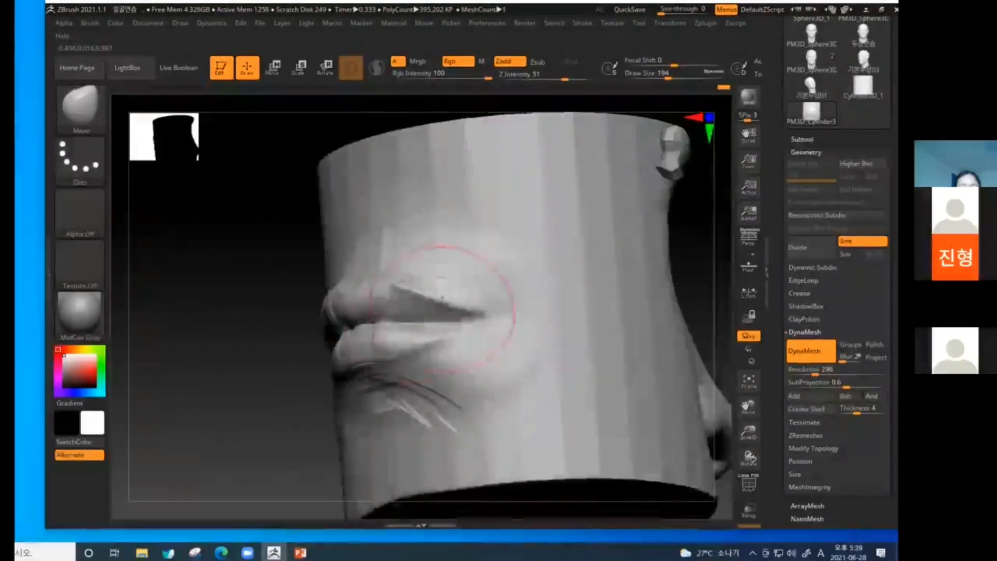
pyautogui.moveTo(698, 287)
pyautogui.keyDown('shift'); pyautogui.mouseDown()
pyautogui.moveTo(457, 353)
pyautogui.moveTo(367, 421)
pyautogui.mouseUp(); pyautogui.keyUp('shift')
pyautogui.press('[')
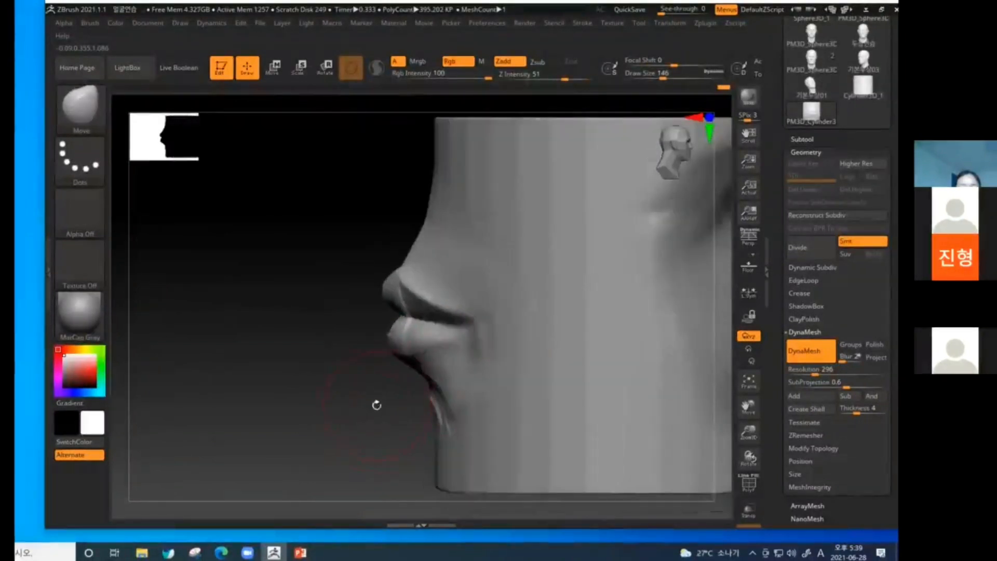
pyautogui.moveTo(408, 258); pyautogui.dragTo(410, 231)
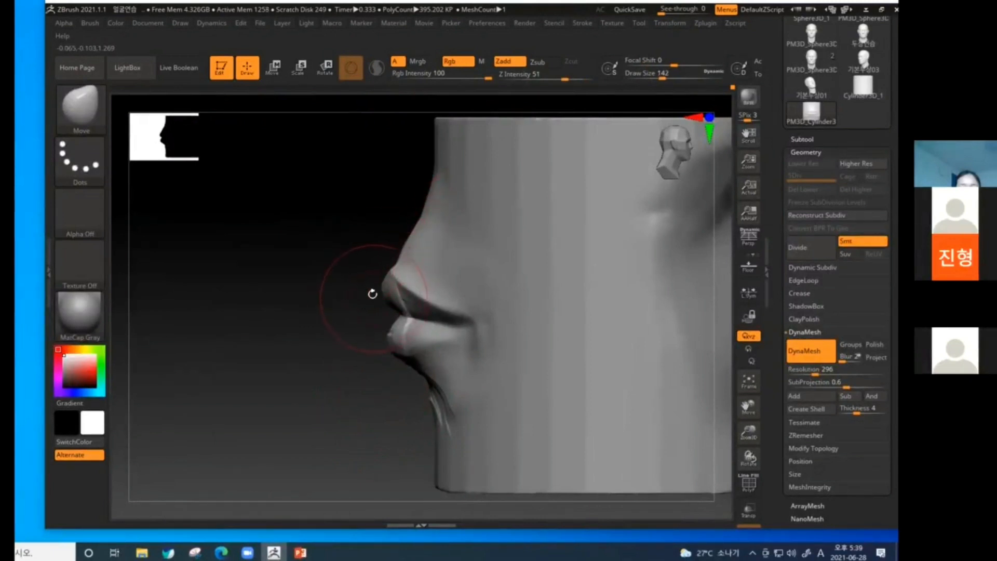
# Reshape the fronts of the upper and lower lips in profile with the Move brush at draw size 86.
pyautogui.press('[')
pyautogui.moveTo(391, 272); pyautogui.dragTo(380, 271)
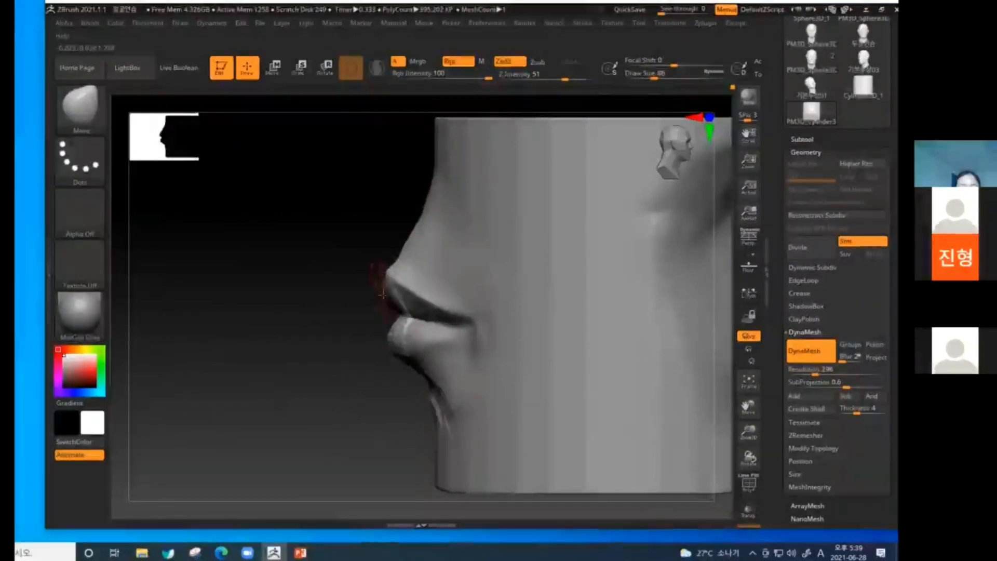
pyautogui.moveTo(390, 330); pyautogui.dragTo(400, 333)
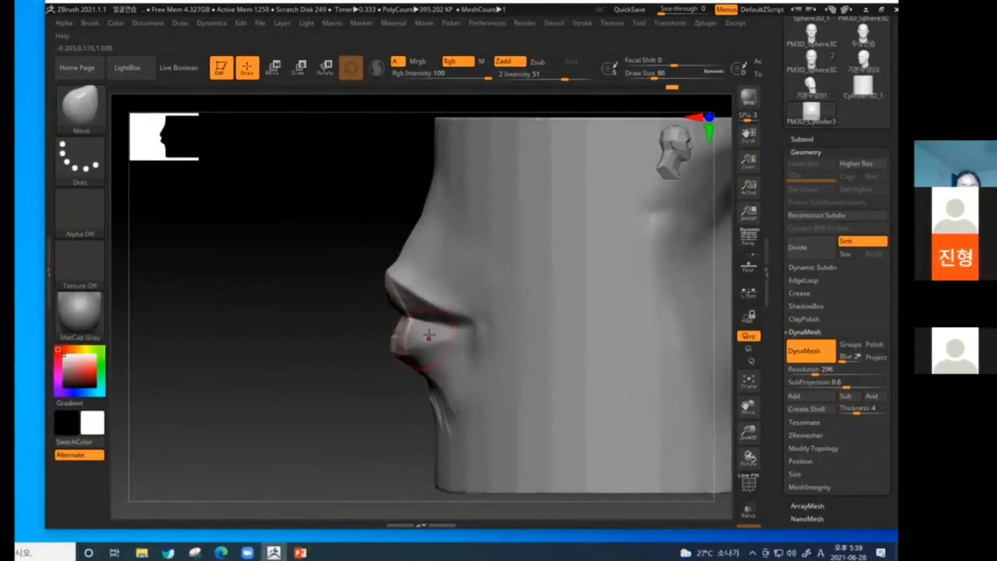
pyautogui.moveTo(364, 414); pyautogui.dragTo(307, 375)
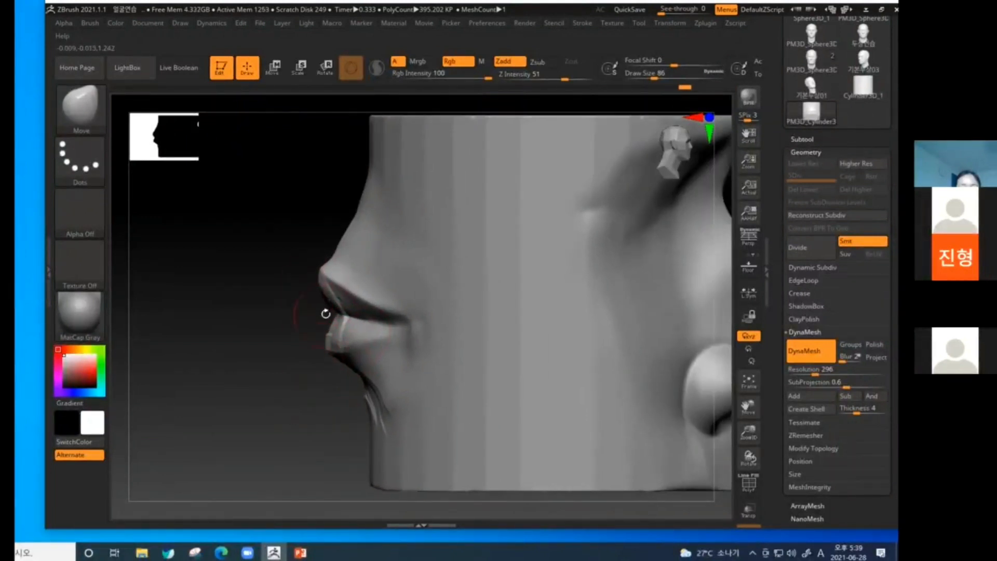
pyautogui.moveTo(325, 313); pyautogui.dragTo(328, 344)
pyautogui.keyDown('shift'); pyautogui.moveTo(257, 432); pyautogui.dragTo(301, 328); pyautogui.keyUp('shift')
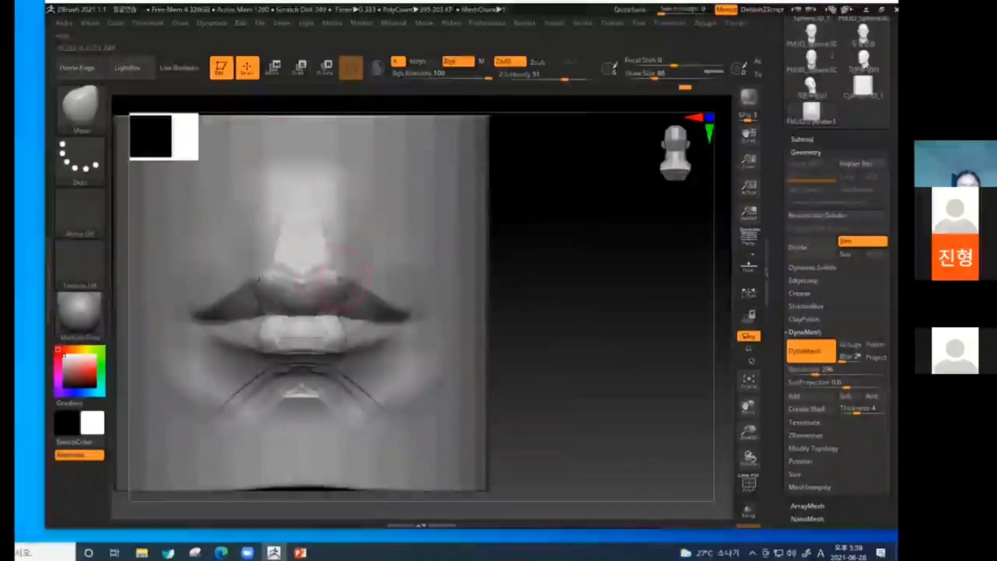
# Smooth the hard edges on the lips and the fanned strokes under the lower lip.
pyautogui.press('shift')
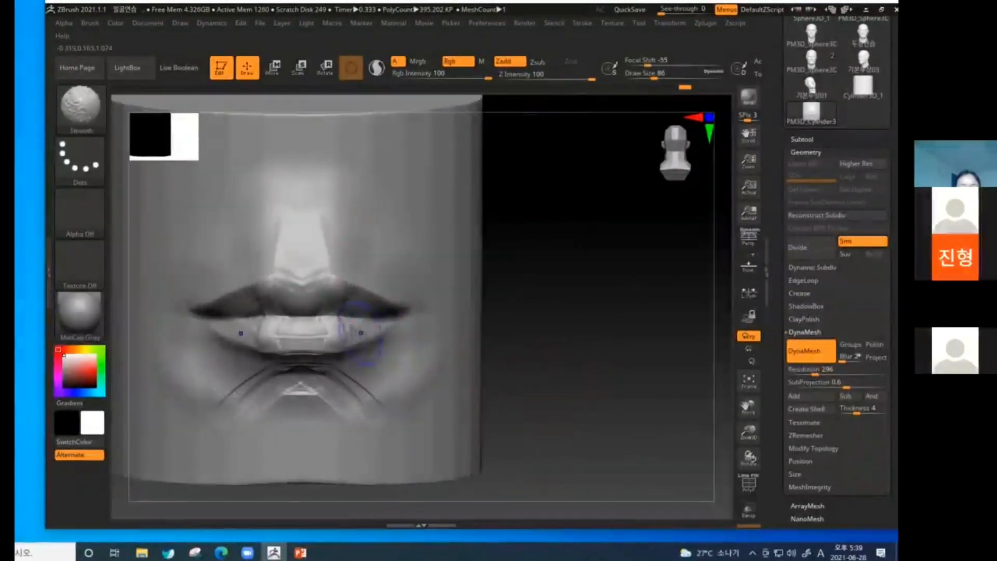
pyautogui.keyDown('shift'); pyautogui.moveTo(288, 391); pyautogui.dragTo(310, 385); pyautogui.keyUp('shift')
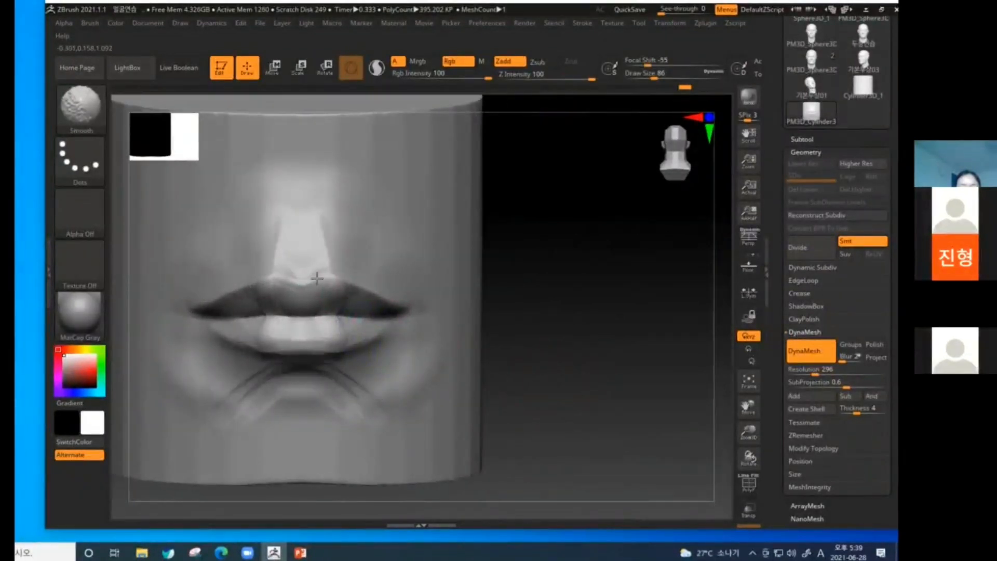
pyautogui.moveTo(556, 367)
pyautogui.keyDown('alt'); pyautogui.mouseDown()
pyautogui.moveTo(670, 372)
pyautogui.moveTo(651, 372)
pyautogui.mouseUp(); pyautogui.keyUp('alt')
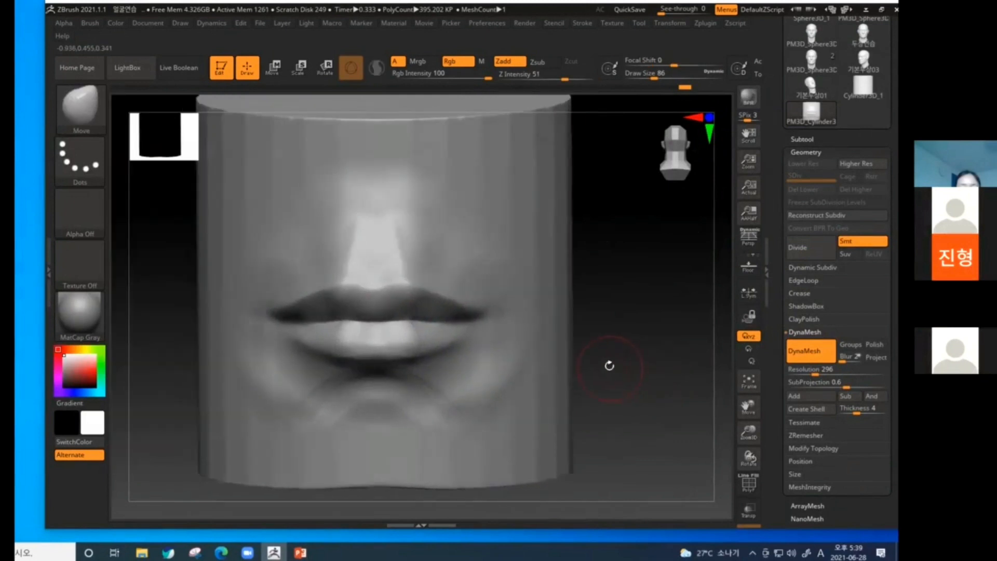
# Refine the philtrum and the upper lip's central lobes with ClayBuildup strokes at draw size 86.
pyautogui.press('b')
pyautogui.press('c')
pyautogui.press('b')
pyautogui.moveTo(422, 307)
pyautogui.mouseDown()
pyautogui.moveTo(389, 223)
pyautogui.moveTo(396, 267)
pyautogui.moveTo(369, 282)
pyautogui.moveTo(375, 299)
pyautogui.moveTo(387, 276)
pyautogui.mouseUp()
pyautogui.moveTo(629, 320); pyautogui.dragTo(390, 303)
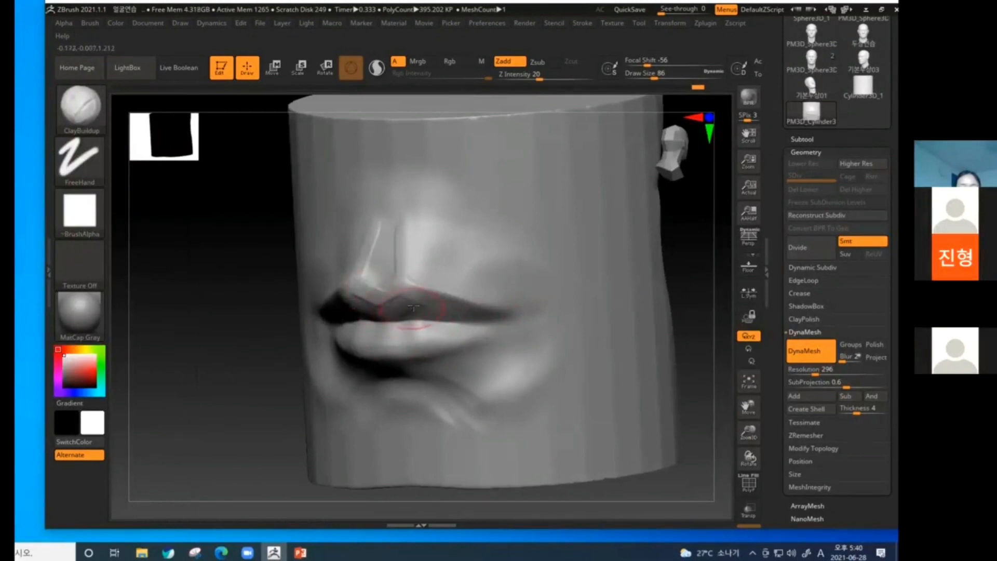
pyautogui.moveTo(273, 442); pyautogui.dragTo(387, 387)
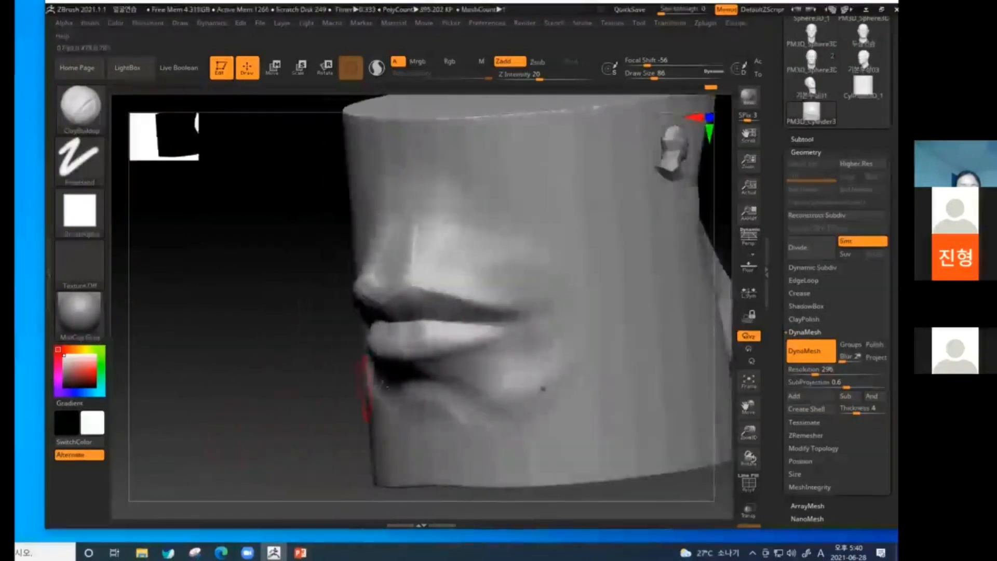
pyautogui.moveTo(288, 432); pyautogui.dragTo(366, 418)
pyautogui.keyDown('shift'); pyautogui.moveTo(409, 289); pyautogui.dragTo(396, 290); pyautogui.keyUp('shift')
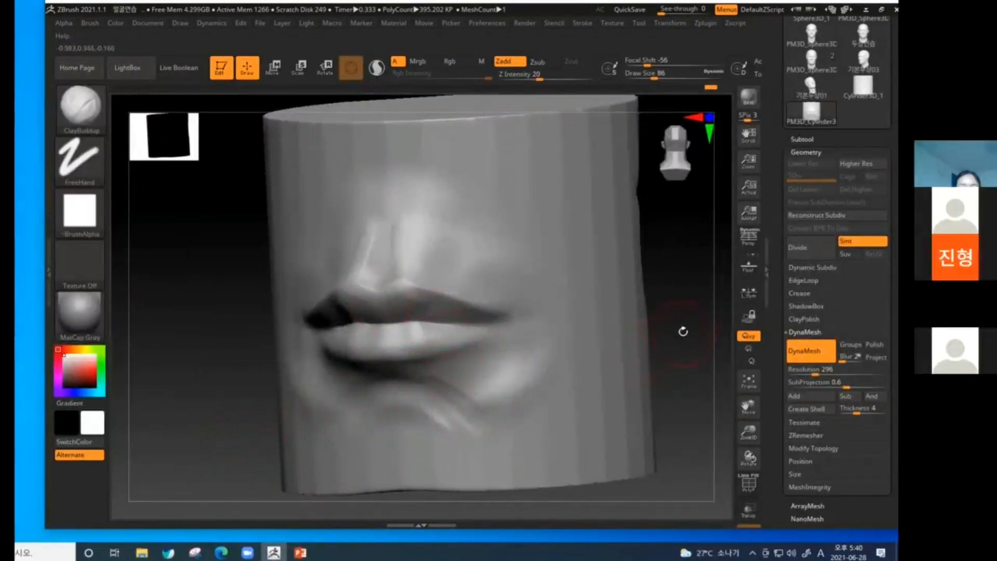
# Define the upper lip out to the mouth corners and fill out the lower lip's middle with ClayBuildup strokes.
pyautogui.moveTo(683, 330); pyautogui.dragTo(447, 311)
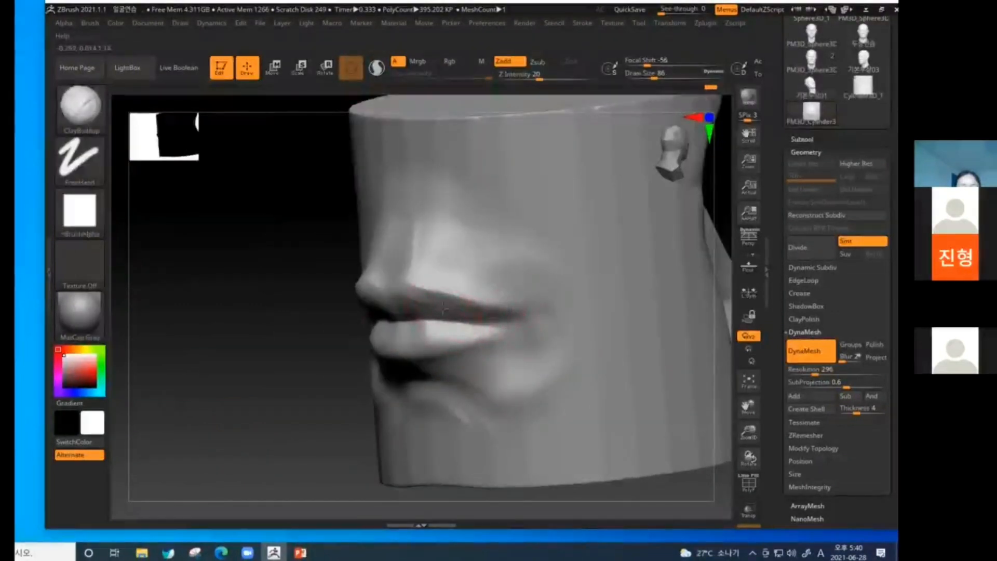
pyautogui.moveTo(279, 423)
pyautogui.mouseDown()
pyautogui.moveTo(456, 317)
pyautogui.moveTo(456, 301)
pyautogui.moveTo(491, 323)
pyautogui.mouseUp()
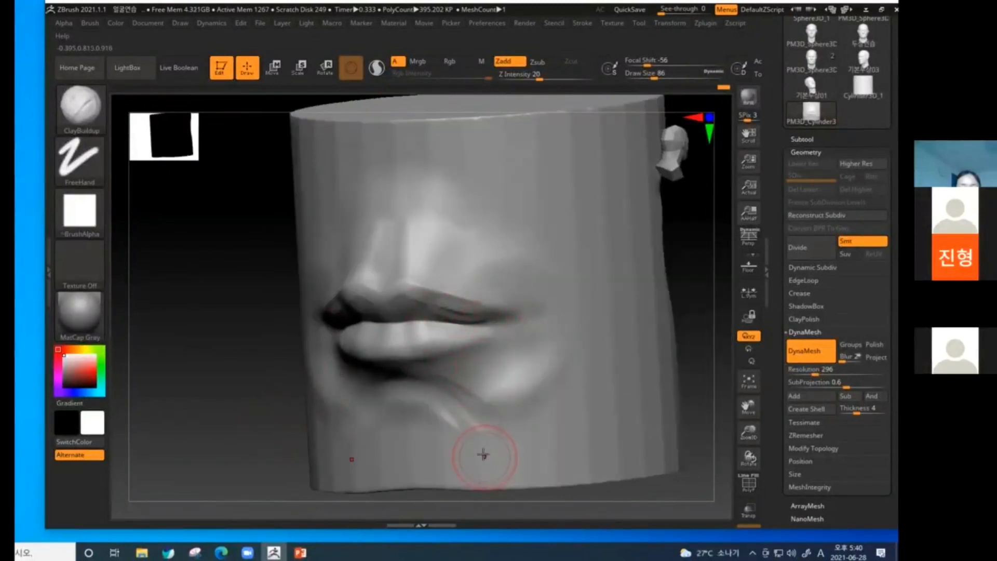
pyautogui.moveTo(704, 355); pyautogui.dragTo(681, 365)
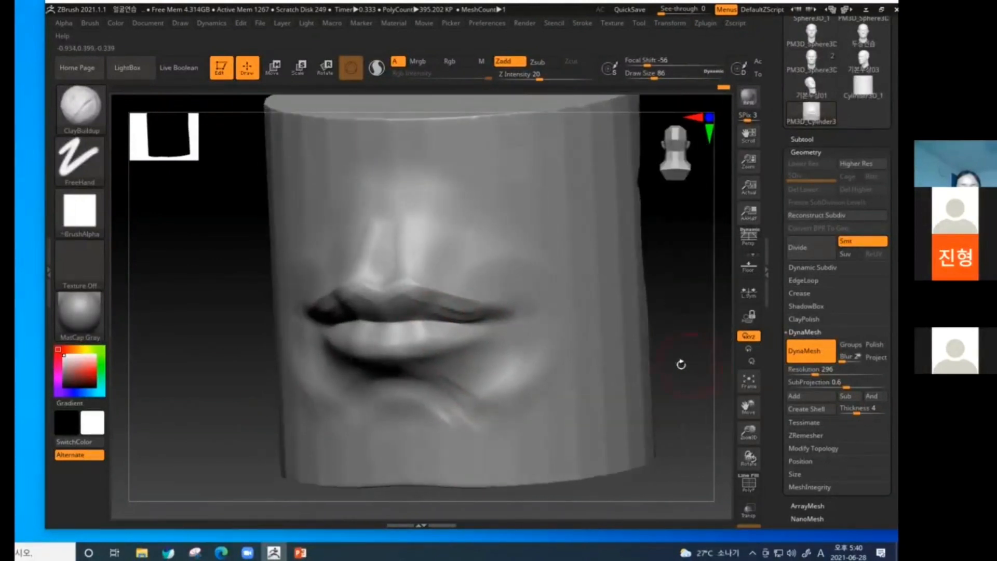
pyautogui.moveTo(661, 315); pyautogui.dragTo(659, 330)
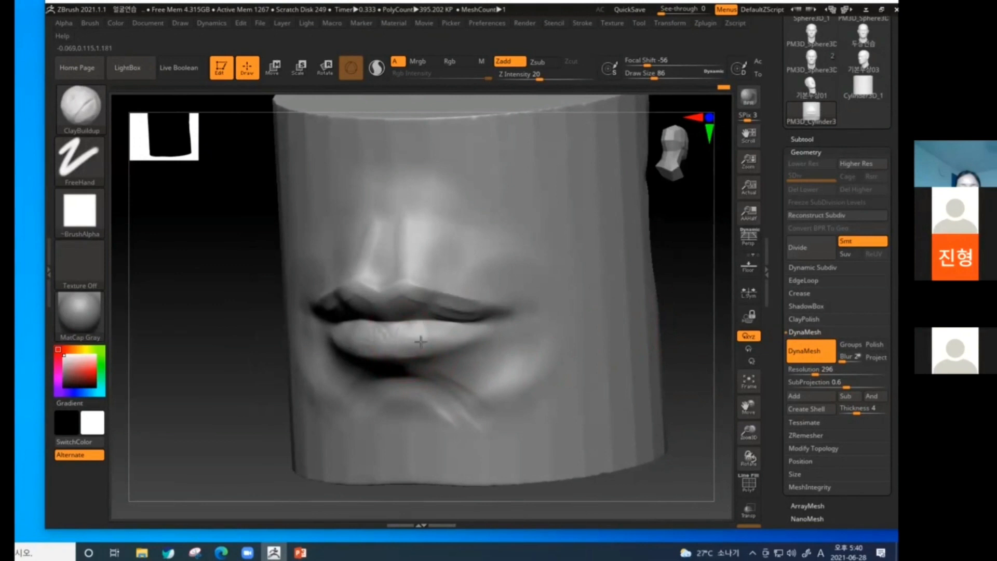
pyautogui.moveTo(681, 310); pyautogui.dragTo(649, 314)
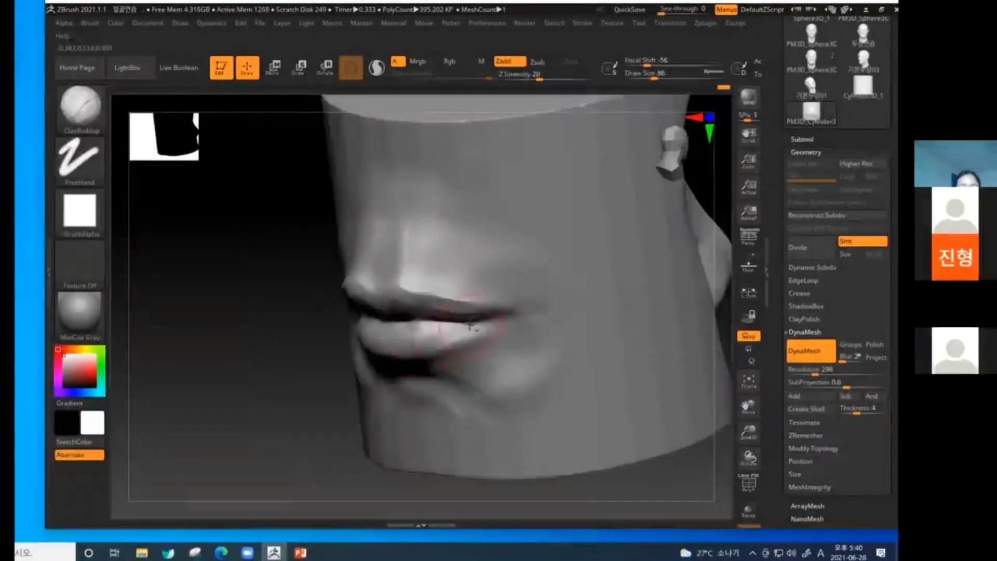
# Add diagonal ClayBuildup strokes below the mouth corners, beside the lower lip.
pyautogui.moveTo(471, 326)
pyautogui.mouseDown()
pyautogui.moveTo(453, 334)
pyautogui.moveTo(491, 327)
pyautogui.moveTo(491, 370)
pyautogui.moveTo(502, 366)
pyautogui.mouseUp()
pyautogui.moveTo(289, 447); pyautogui.dragTo(327, 403)
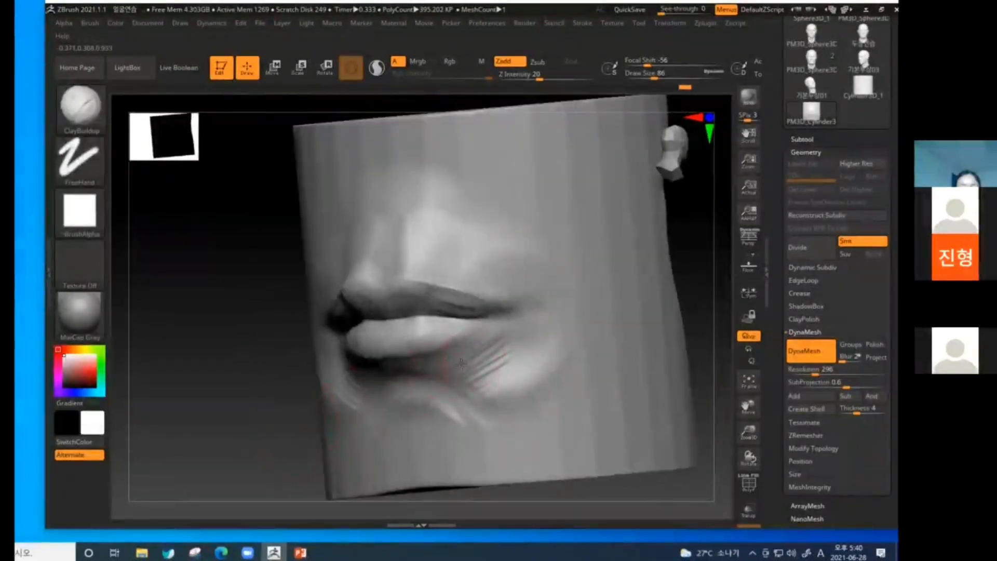
pyautogui.moveTo(443, 384); pyautogui.dragTo(493, 388)
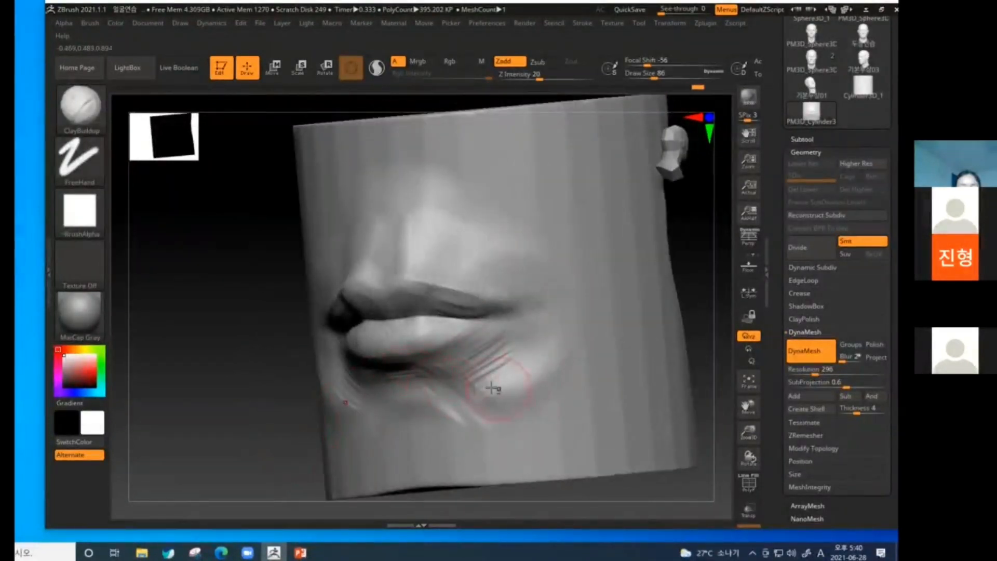
# Build up the flesh around the mouth corners and blend the diagonal strokes below them with the Smooth brush.
pyautogui.moveTo(697, 325); pyautogui.dragTo(652, 344)
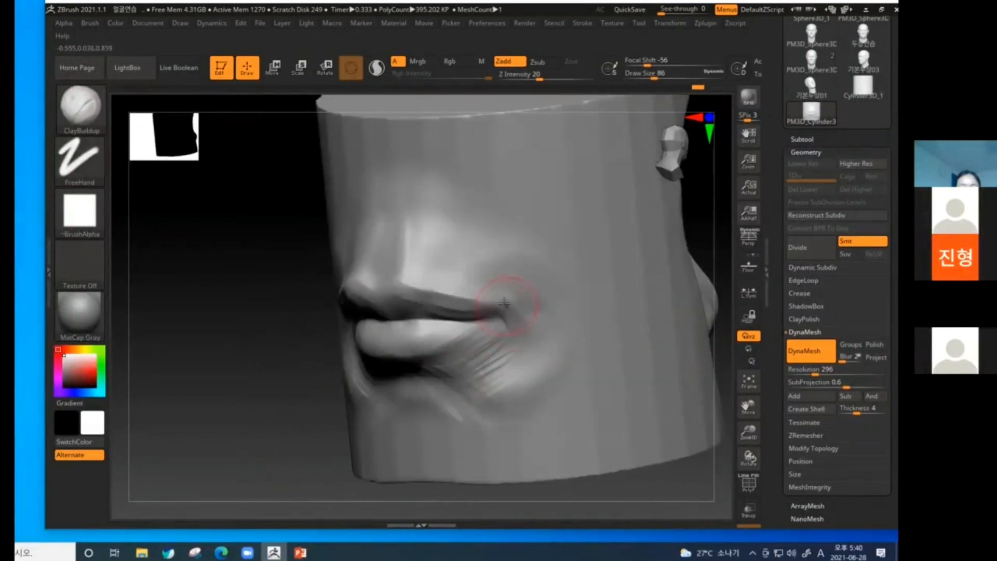
pyautogui.moveTo(507, 301)
pyautogui.mouseDown()
pyautogui.moveTo(530, 343)
pyautogui.moveTo(483, 271)
pyautogui.mouseUp()
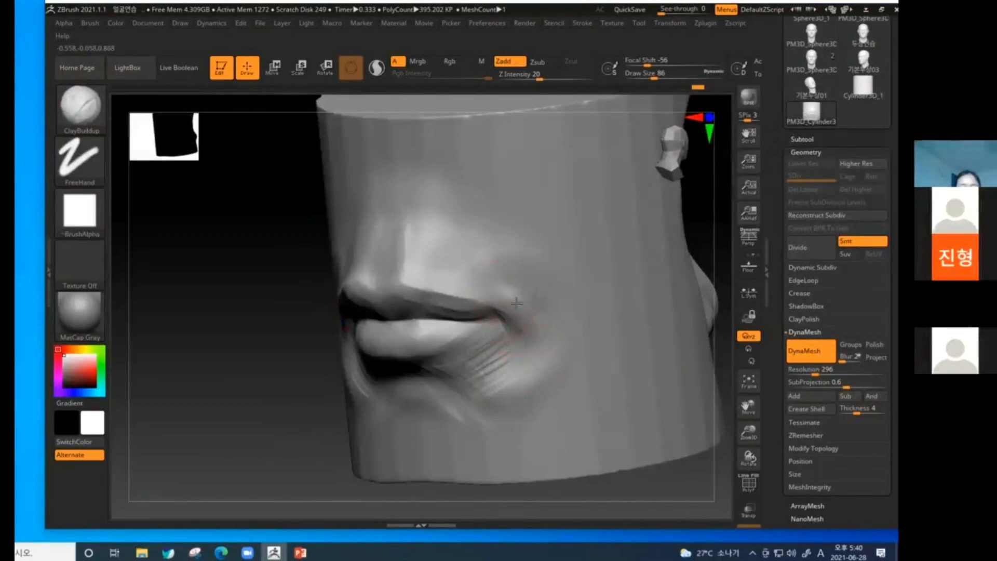
pyautogui.moveTo(517, 302); pyautogui.dragTo(529, 326)
pyautogui.moveTo(503, 387)
pyautogui.mouseDown()
pyautogui.moveTo(532, 400)
pyautogui.moveTo(493, 373)
pyautogui.moveTo(491, 396)
pyautogui.moveTo(514, 410)
pyautogui.moveTo(500, 376)
pyautogui.moveTo(511, 380)
pyautogui.mouseUp()
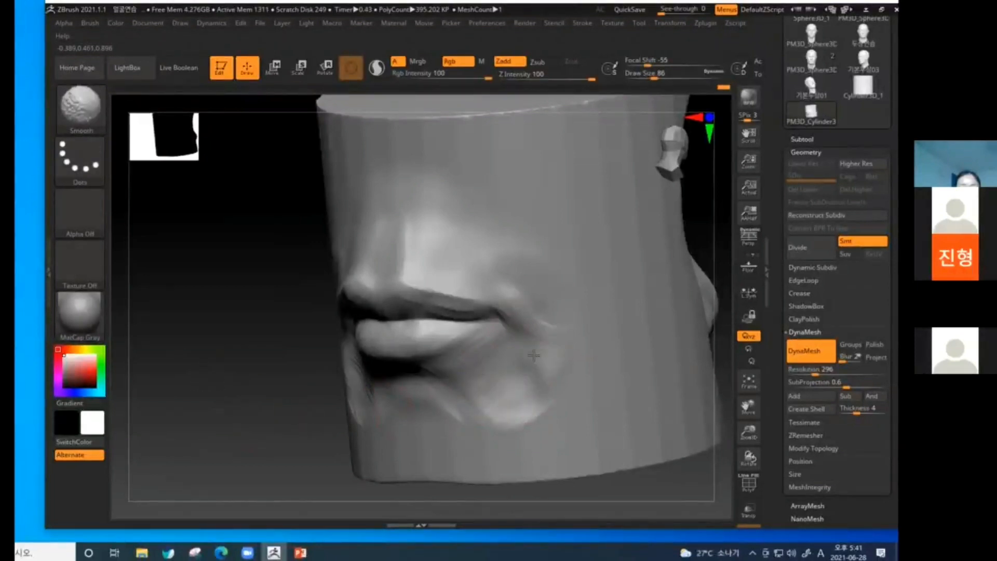
# Build a curved ridge under the sides of the lower lip and a rounded mound at the chin's centre.
pyautogui.moveTo(455, 396)
pyautogui.mouseDown()
pyautogui.moveTo(489, 399)
pyautogui.moveTo(516, 385)
pyautogui.moveTo(494, 397)
pyautogui.moveTo(509, 392)
pyautogui.mouseUp()
pyautogui.moveTo(275, 452); pyautogui.dragTo(315, 456)
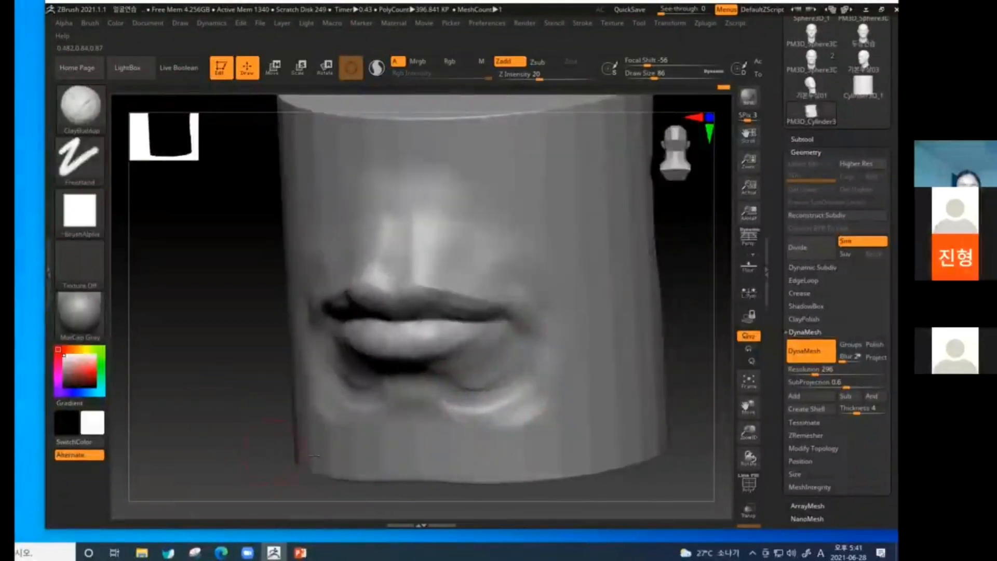
pyautogui.moveTo(393, 438); pyautogui.dragTo(422, 460)
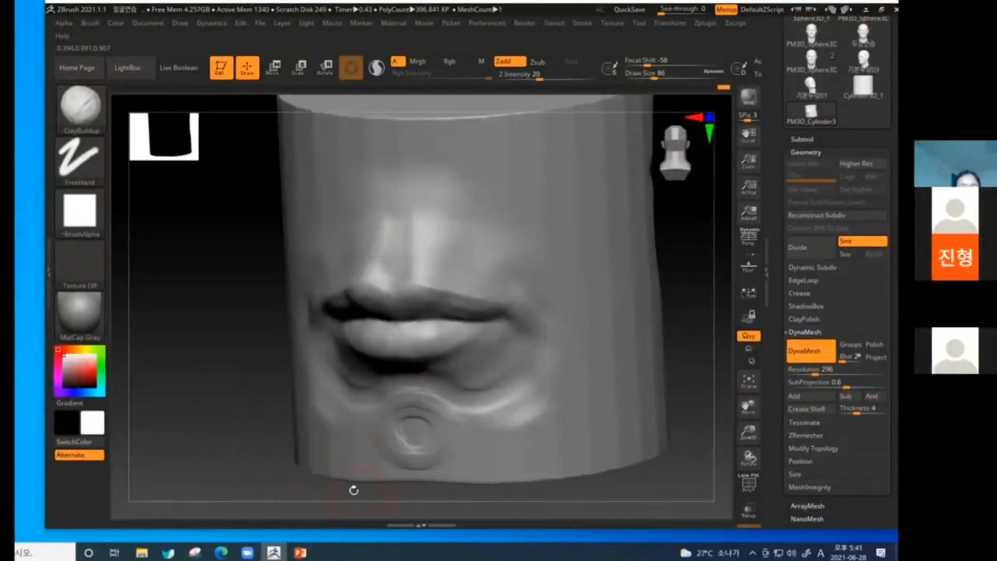
# Sculpt the philtrum groove with ClayBuildup strokes and touch up the area around the mouth corners.
pyautogui.moveTo(403, 258)
pyautogui.keyDown('shift'); pyautogui.mouseDown()
pyautogui.moveTo(395, 272)
pyautogui.moveTo(418, 259)
pyautogui.moveTo(385, 282)
pyautogui.moveTo(401, 251)
pyautogui.mouseUp(); pyautogui.keyUp('shift')
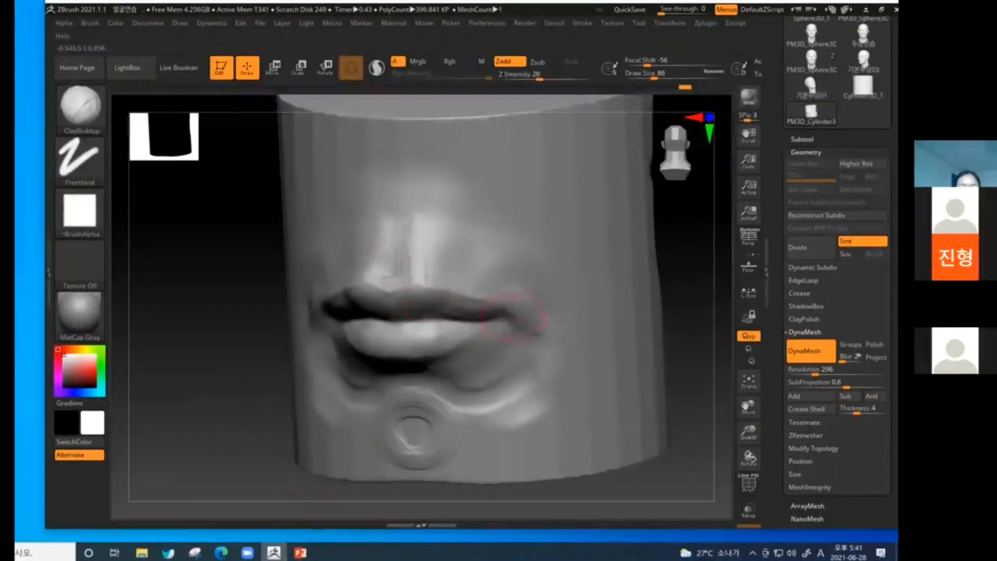
pyautogui.moveTo(675, 336); pyautogui.dragTo(713, 332)
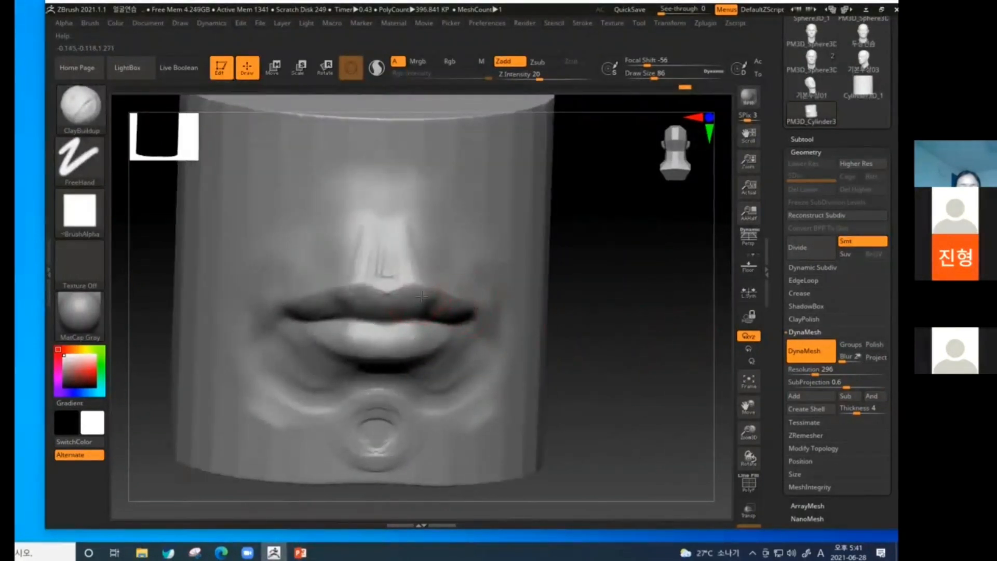
pyautogui.moveTo(595, 324); pyautogui.dragTo(584, 324)
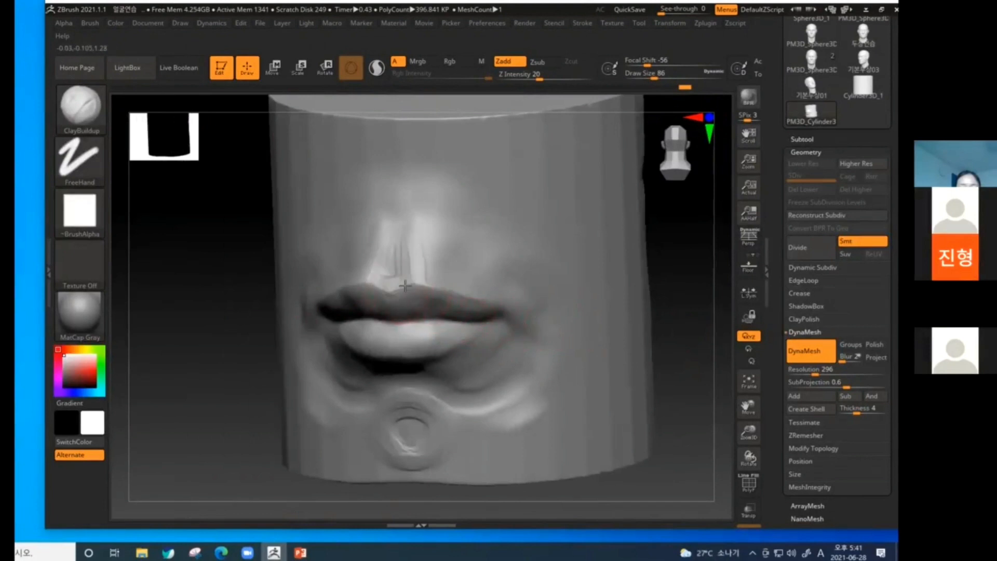
# Redefine the upper lip's edge from the cupid's bow outwards, add volume to the lower lip, and smooth the philtrum.
pyautogui.moveTo(407, 286); pyautogui.dragTo(467, 293)
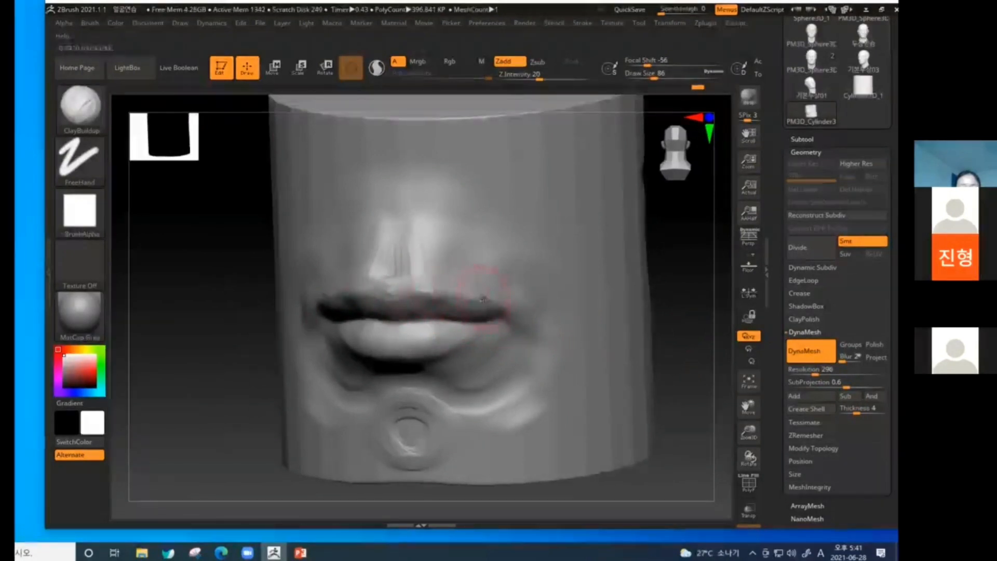
pyautogui.moveTo(403, 292)
pyautogui.mouseDown()
pyautogui.moveTo(442, 311)
pyautogui.moveTo(484, 314)
pyautogui.mouseUp()
pyautogui.moveTo(436, 338)
pyautogui.mouseDown()
pyautogui.moveTo(401, 347)
pyautogui.moveTo(438, 331)
pyautogui.mouseUp()
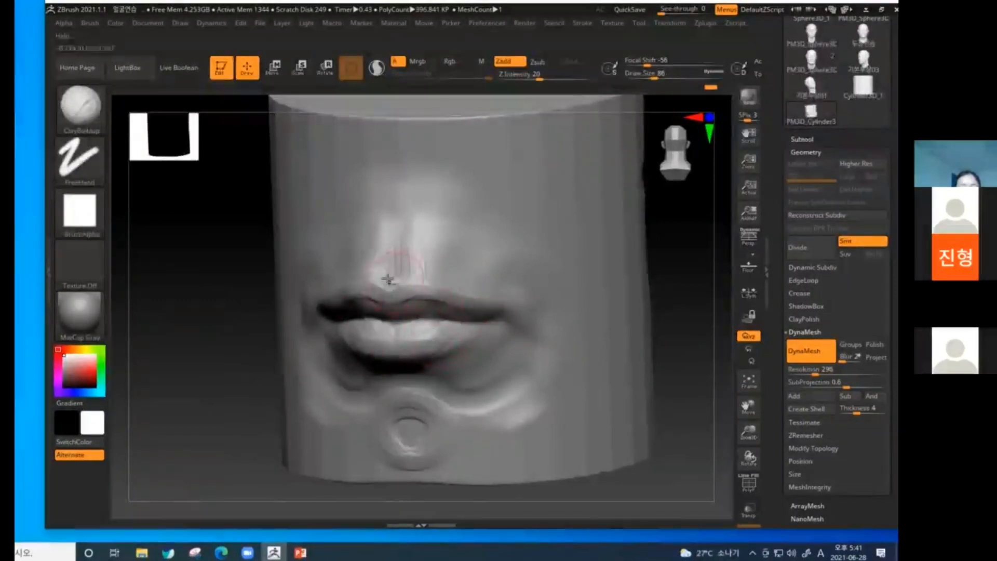
pyautogui.press('shift')
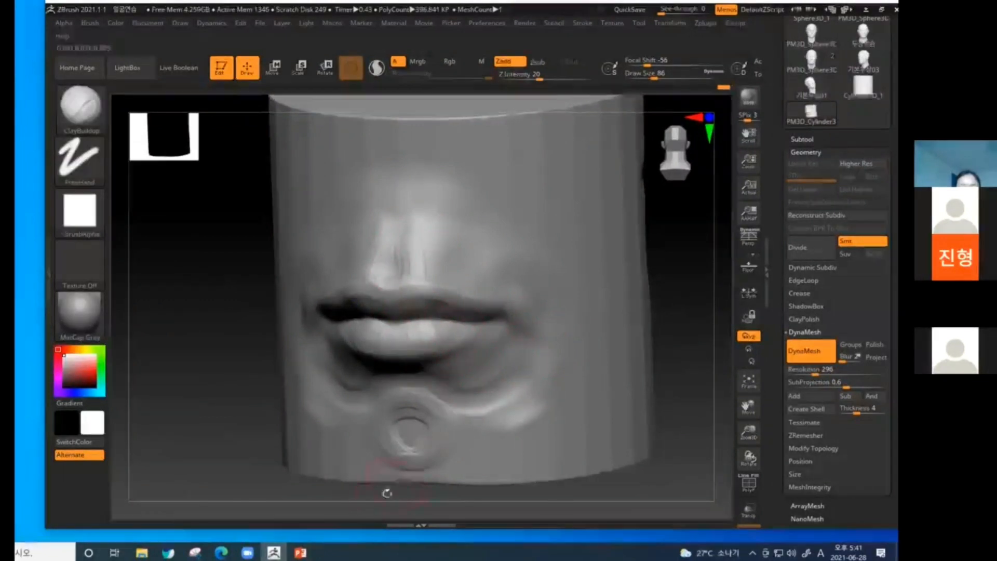
# Carve the lip line and fine lip creases with the DamStandard brush at Z Intensity 21, and soften them.
pyautogui.press('b')
pyautogui.press('d')
pyautogui.press('s')
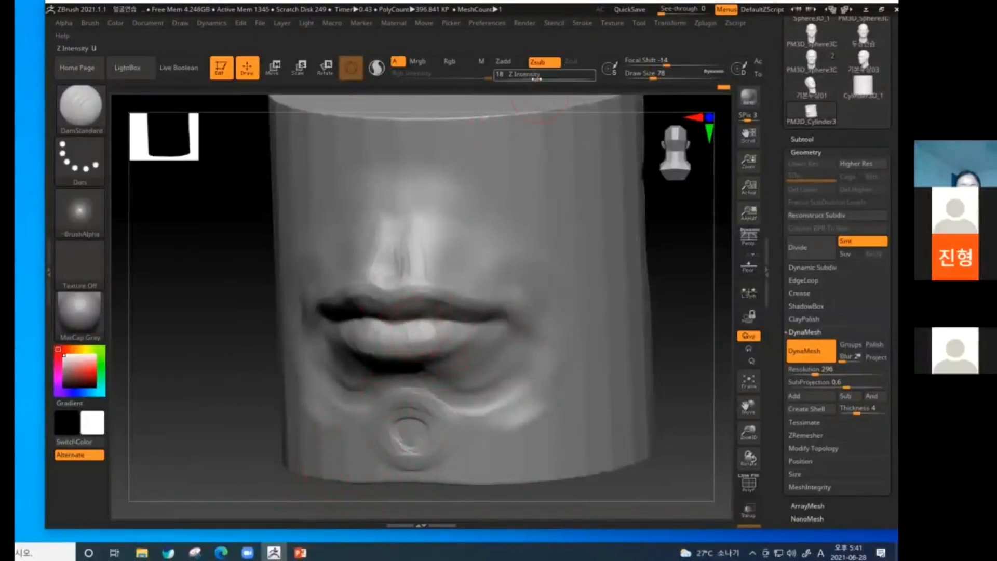
pyautogui.moveTo(536, 79); pyautogui.dragTo(541, 79)
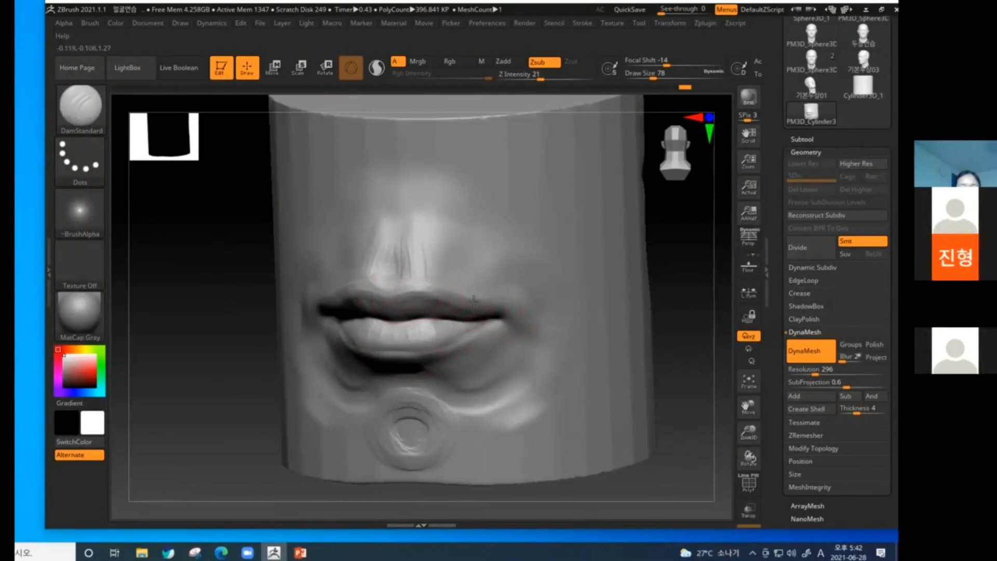
pyautogui.press('shift')
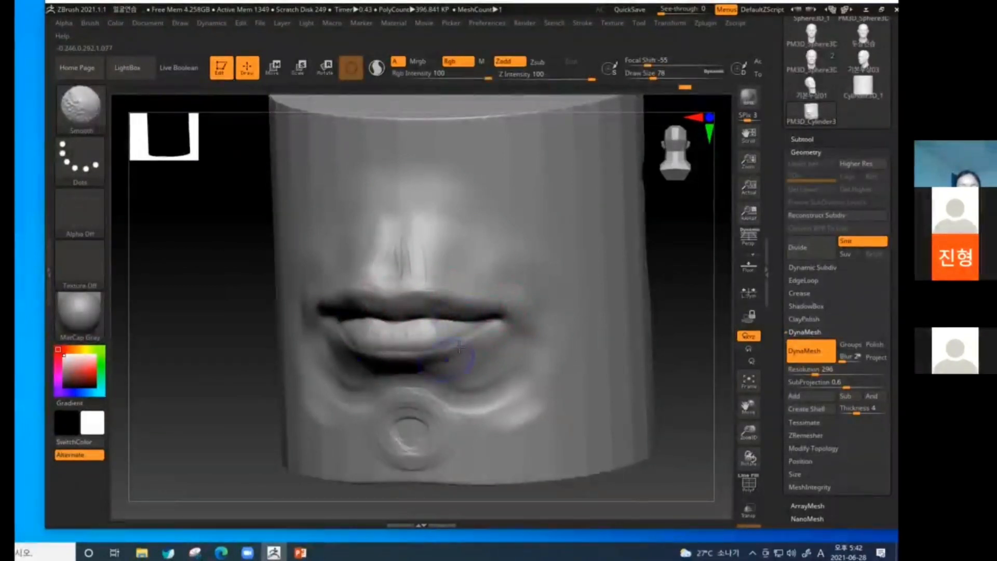
# Raise the lip borders and philtrum edges with the Standard brush at draw size 46, and smooth the transitions.
pyautogui.press('b')
pyautogui.press('s')
pyautogui.press('t')
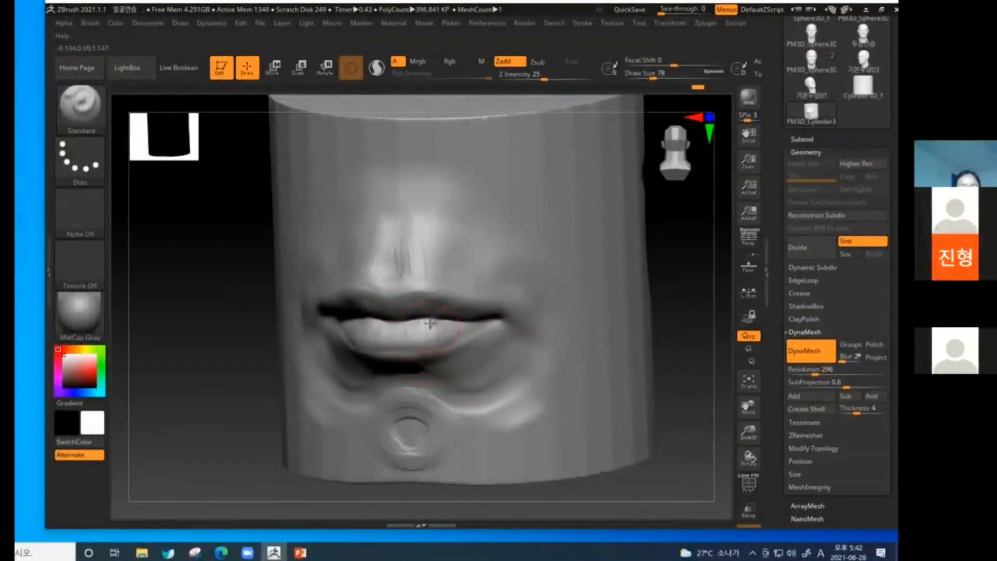
pyautogui.press('[')
pyautogui.moveTo(388, 291); pyautogui.dragTo(412, 290)
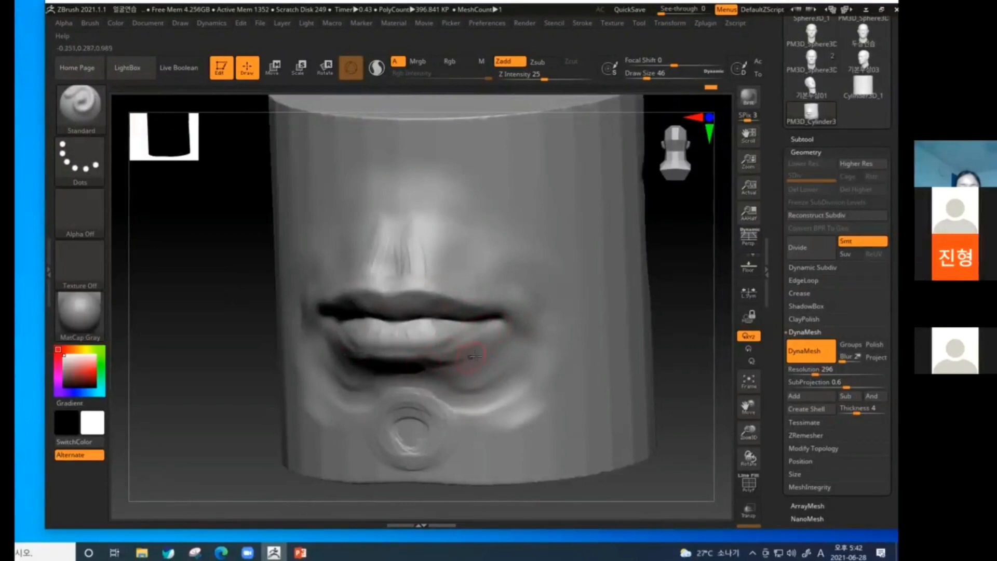
pyautogui.press('shift')
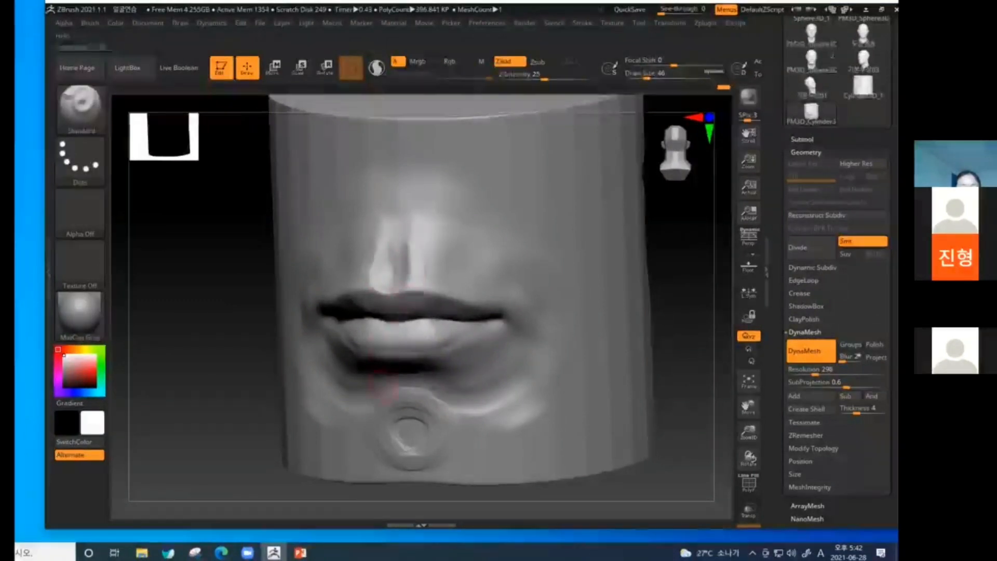
pyautogui.press('shift')
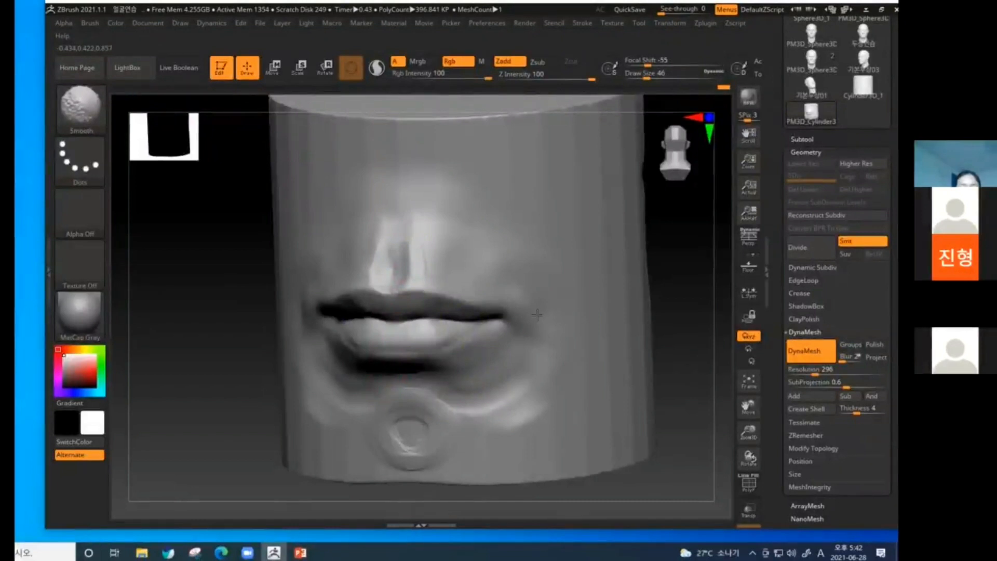
# Build up the flesh above the upper lip from the philtrum towards the mouth corner with ClayBuildup at draw size 86.
pyautogui.moveTo(657, 339); pyautogui.dragTo(594, 349)
pyautogui.press('b')
pyautogui.press('c')
pyautogui.press('b')
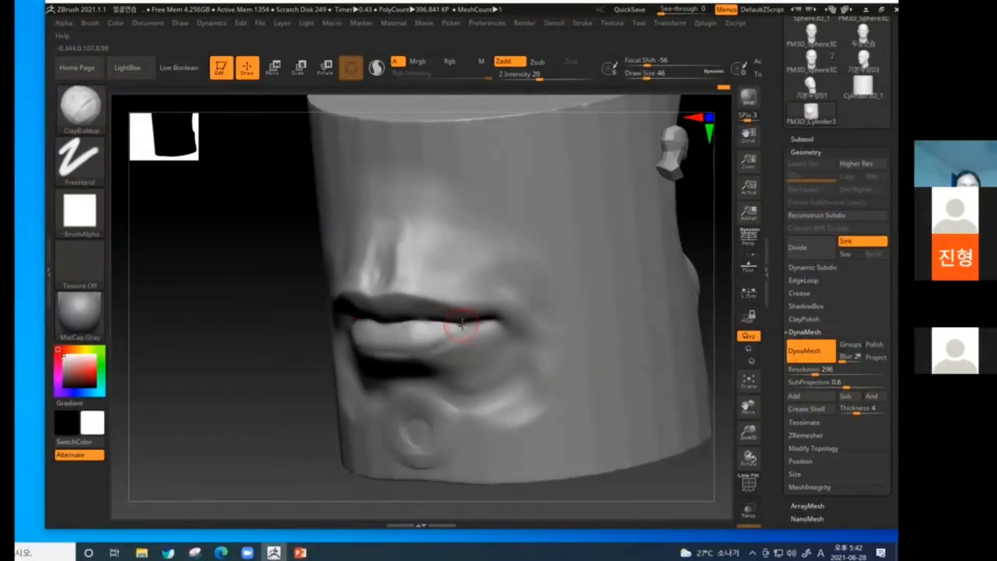
pyautogui.press(']')
pyautogui.press(']')
pyautogui.press(']')
pyautogui.press(']')
pyautogui.moveTo(277, 400); pyautogui.dragTo(255, 403)
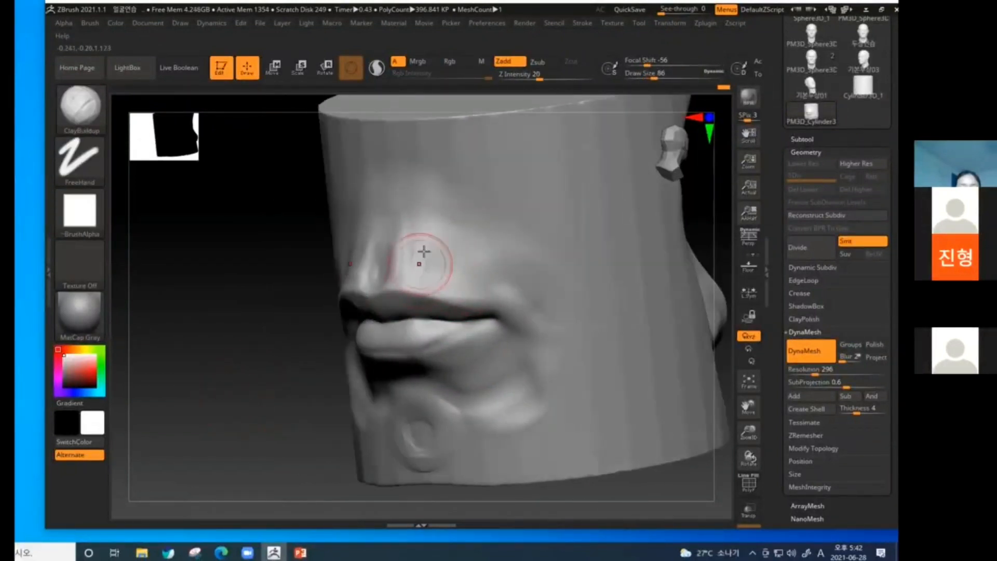
pyautogui.moveTo(424, 251)
pyautogui.mouseDown()
pyautogui.moveTo(434, 260)
pyautogui.moveTo(447, 252)
pyautogui.moveTo(454, 289)
pyautogui.moveTo(433, 265)
pyautogui.moveTo(465, 269)
pyautogui.moveTo(446, 283)
pyautogui.moveTo(441, 261)
pyautogui.moveTo(461, 250)
pyautogui.moveTo(475, 275)
pyautogui.mouseUp()
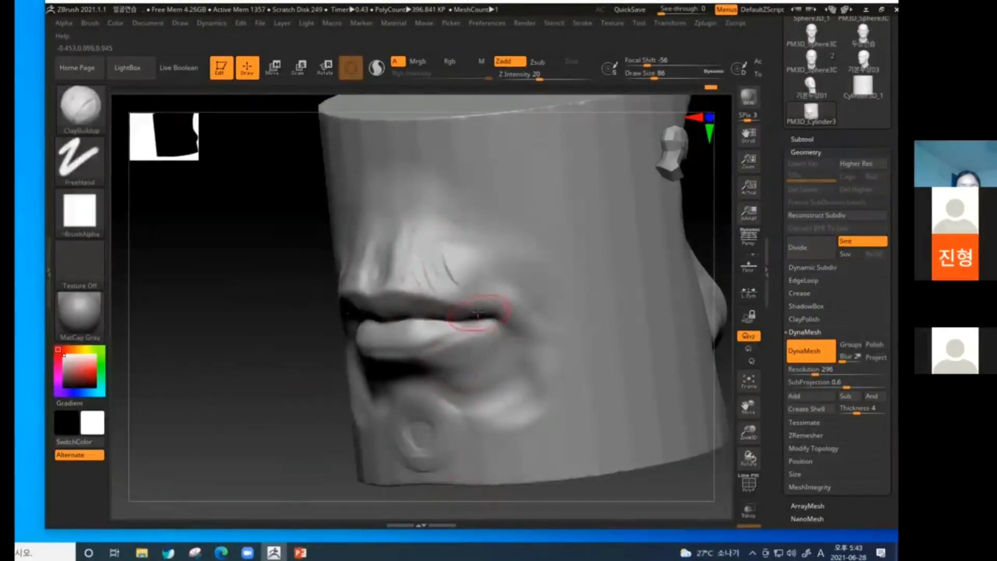
pyautogui.hotkey('ctrl', 'z')
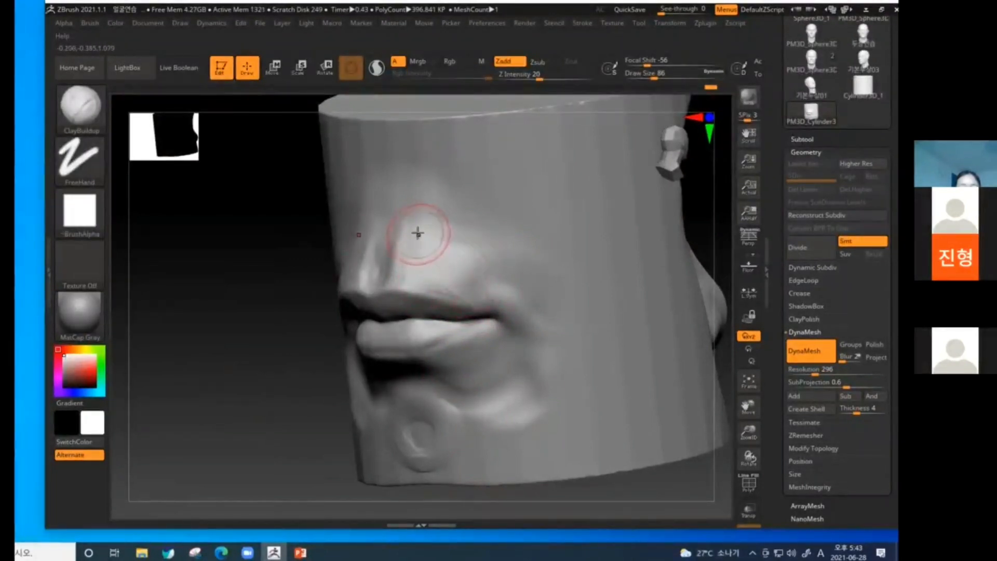
pyautogui.moveTo(418, 232)
pyautogui.mouseDown()
pyautogui.moveTo(493, 296)
pyautogui.moveTo(513, 297)
pyautogui.mouseUp()
# Add cheek strokes converging on the mouth corners, round the flesh around the corners, and blend the strokes.
pyautogui.moveTo(608, 324)
pyautogui.mouseDown()
pyautogui.moveTo(568, 332)
pyautogui.moveTo(516, 322)
pyautogui.mouseUp()
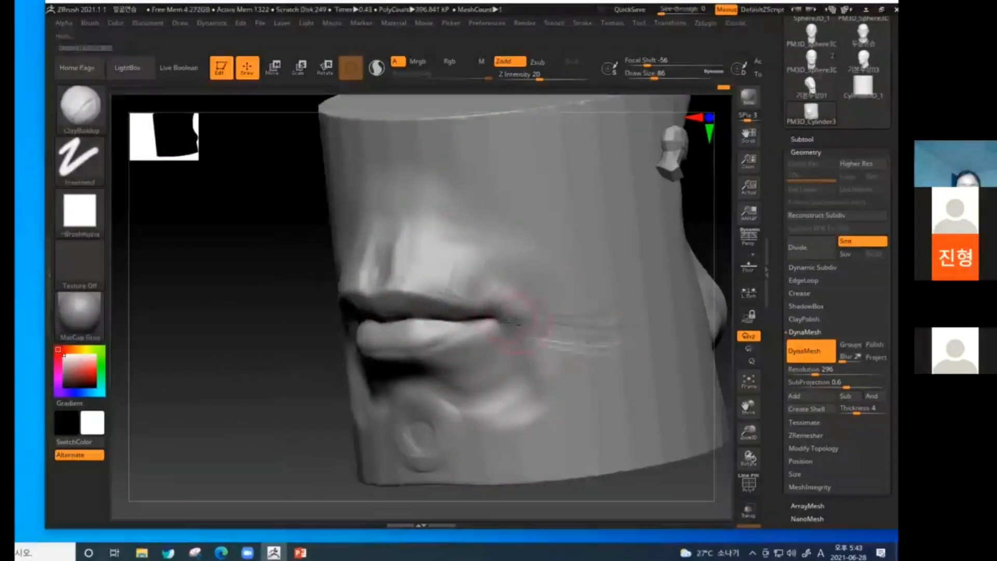
pyautogui.moveTo(564, 371); pyautogui.dragTo(516, 347)
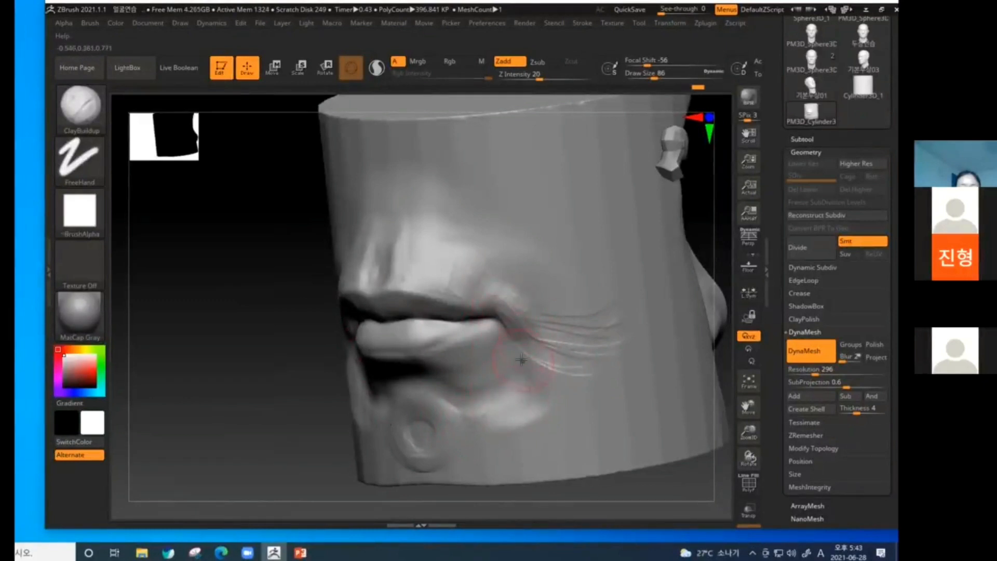
pyautogui.moveTo(511, 301)
pyautogui.mouseDown()
pyautogui.moveTo(490, 292)
pyautogui.moveTo(531, 316)
pyautogui.mouseUp()
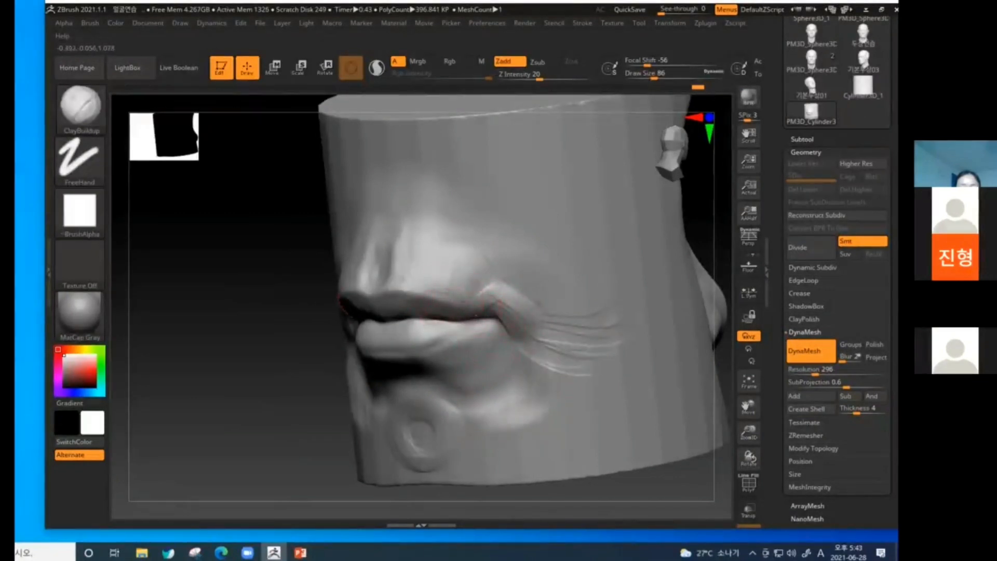
pyautogui.moveTo(470, 334); pyautogui.dragTo(499, 325)
pyautogui.keyDown('shift'); pyautogui.moveTo(360, 475); pyautogui.dragTo(364, 364); pyautogui.keyUp('shift')
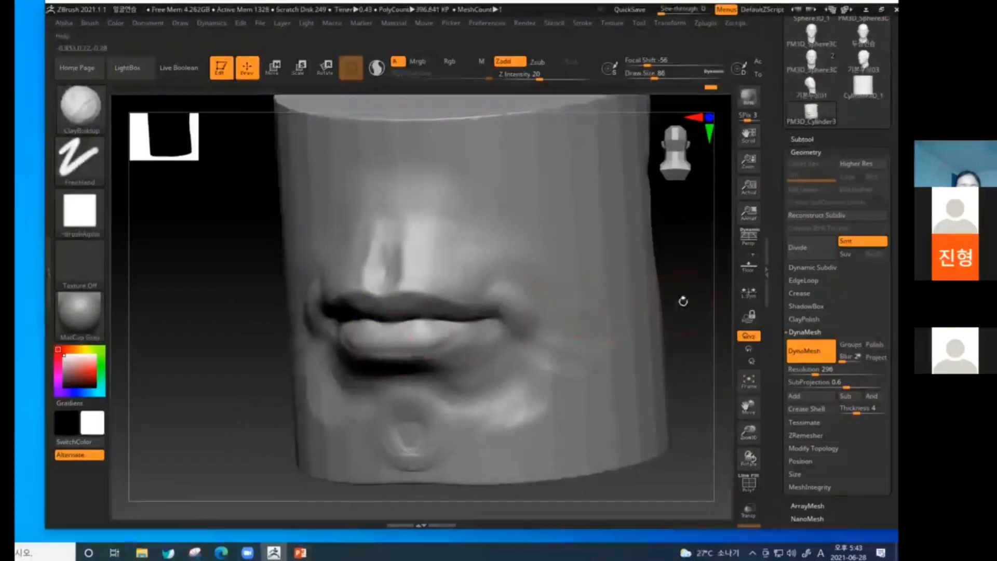
# Adjust the upper lip's contour from the cupid's bow outwards with the Move brush.
pyautogui.moveTo(683, 301); pyautogui.dragTo(423, 282)
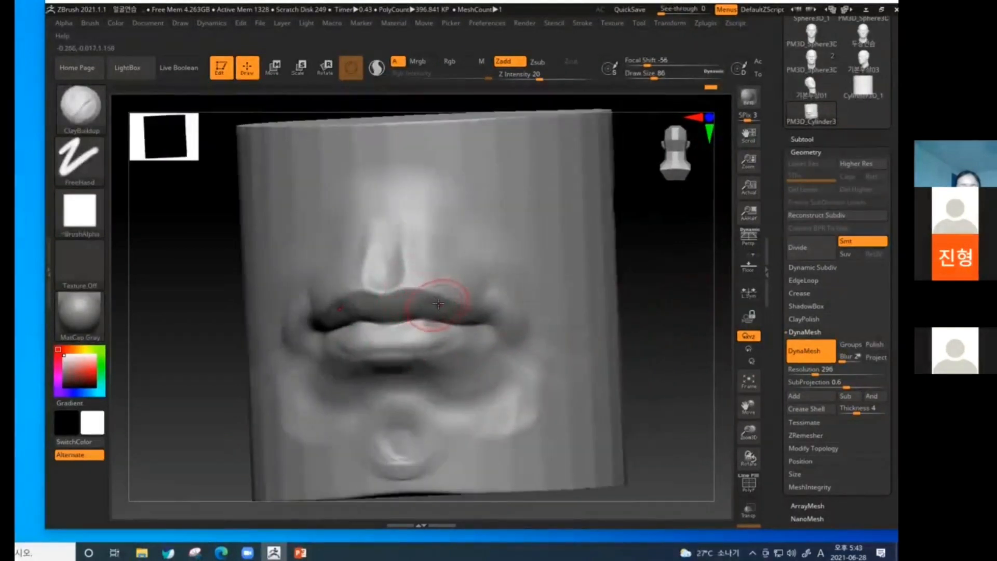
pyautogui.press('b')
pyautogui.press('m')
pyautogui.press('v')
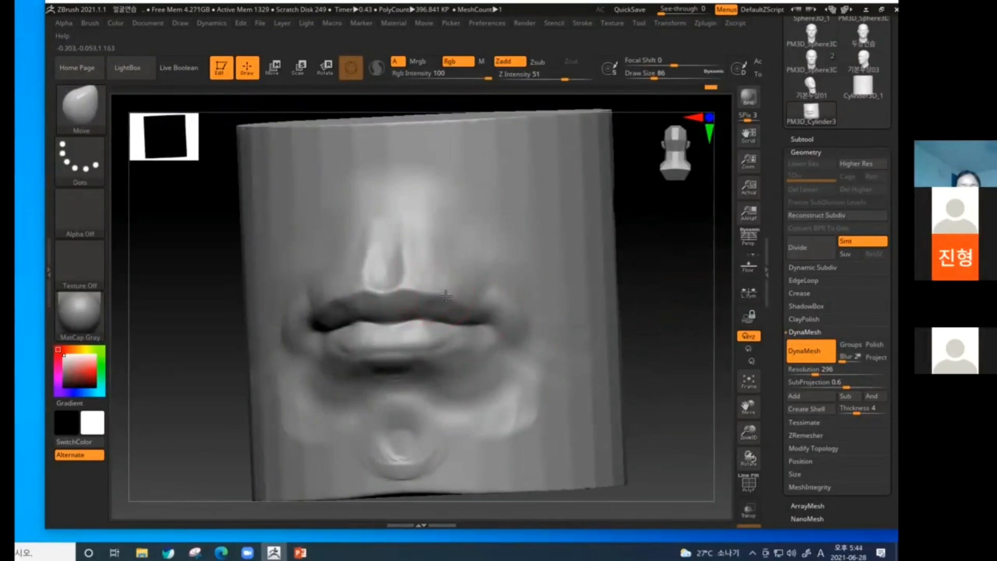
pyautogui.moveTo(443, 298); pyautogui.dragTo(443, 300)
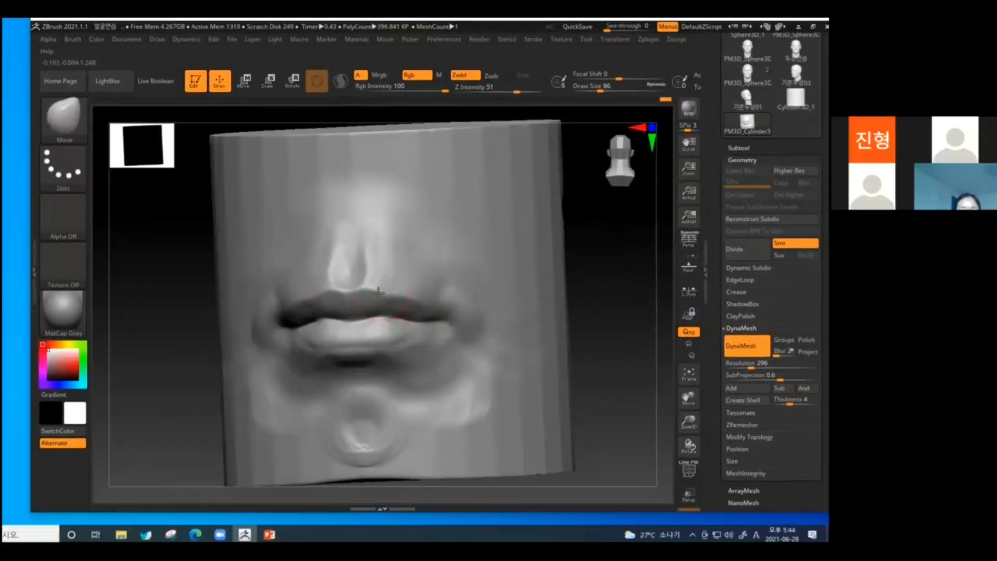
pyautogui.moveTo(393, 292); pyautogui.dragTo(396, 299)
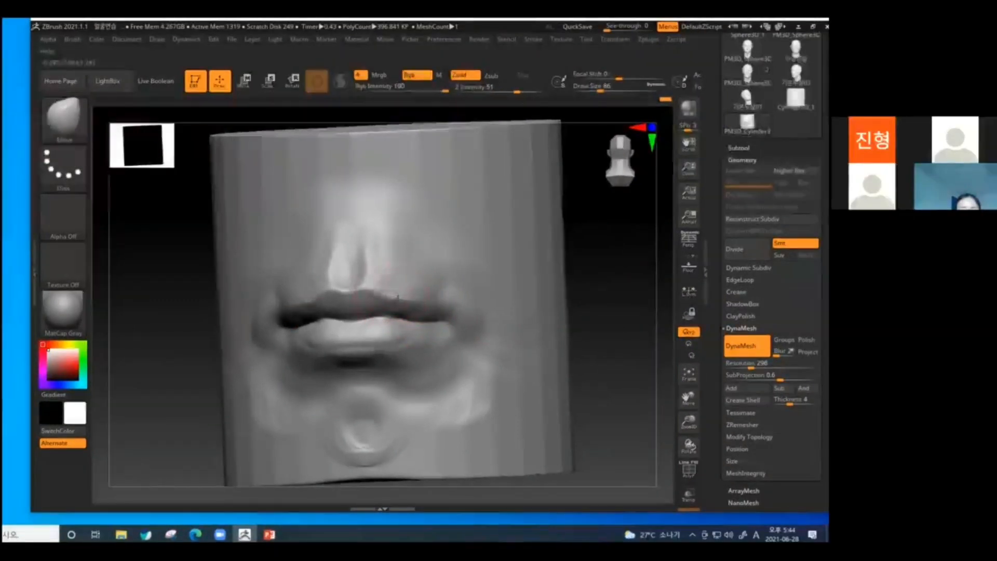
# Smooth the lower philtrum and reshape the middle of the lips with the Move brush, checking front and profile.
pyautogui.moveTo(583, 322); pyautogui.dragTo(583, 334)
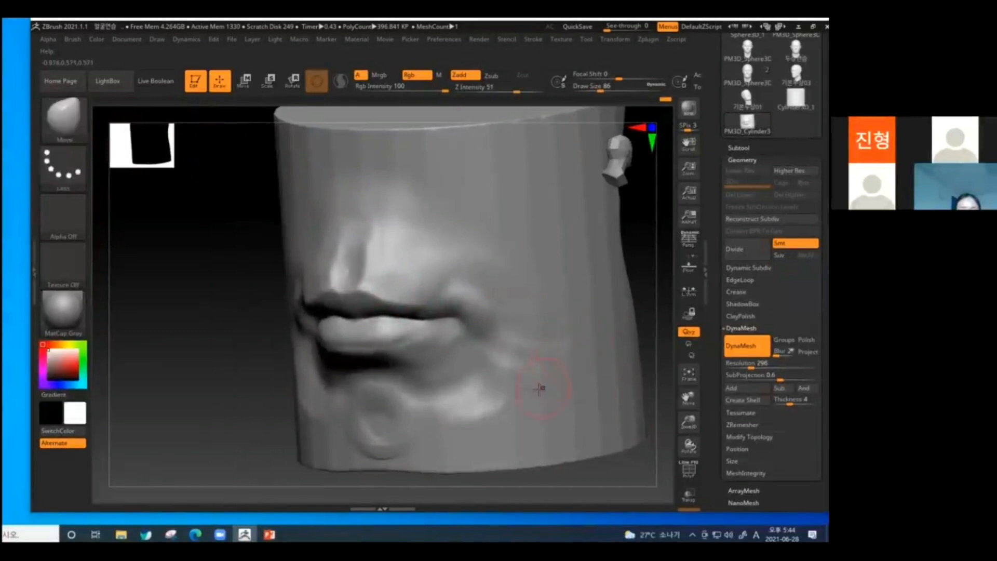
pyautogui.press('ctrl')
pyautogui.keyDown('shift'); pyautogui.moveTo(207, 424); pyautogui.dragTo(332, 322); pyautogui.keyUp('shift')
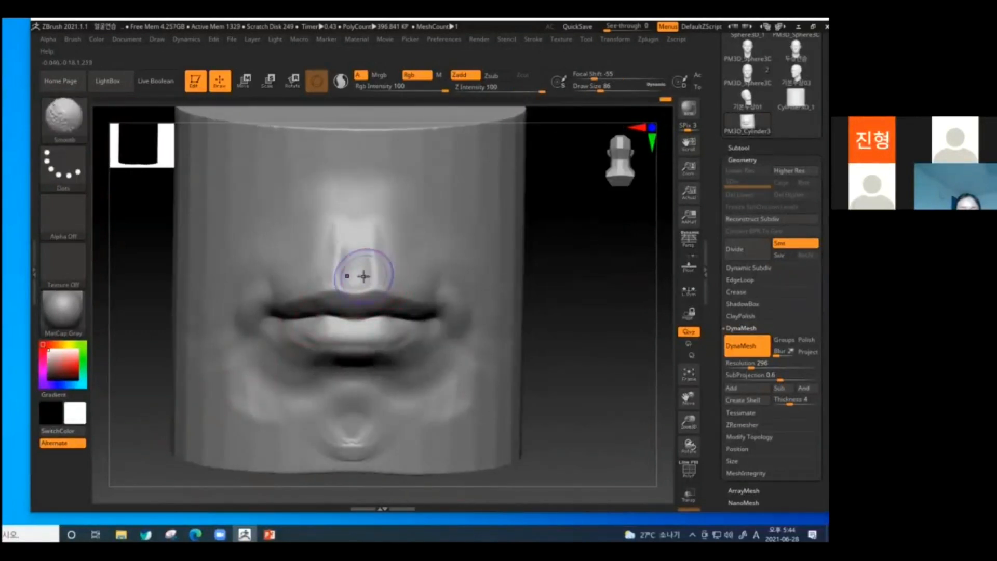
pyautogui.moveTo(566, 359); pyautogui.dragTo(358, 329)
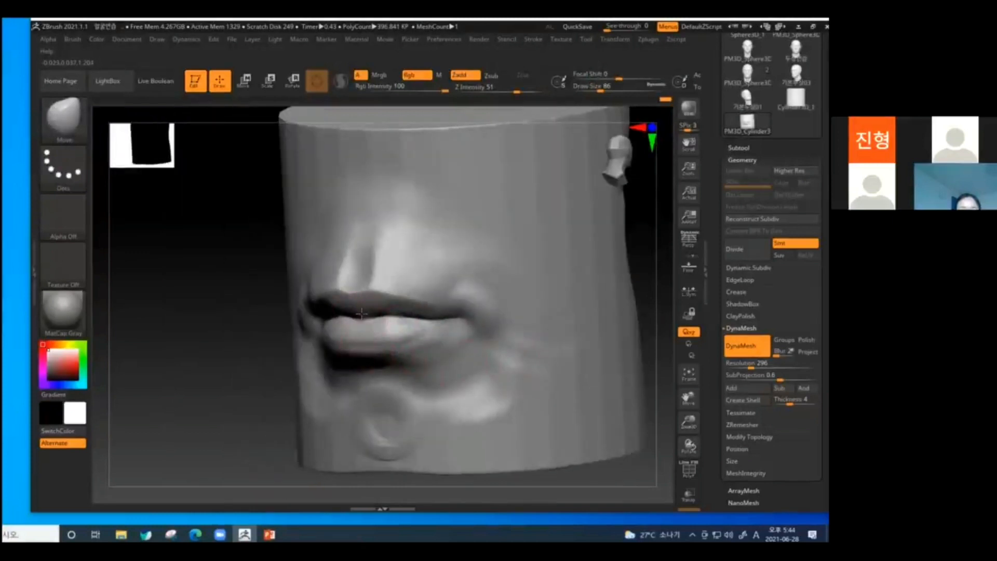
pyautogui.moveTo(260, 359); pyautogui.dragTo(236, 363)
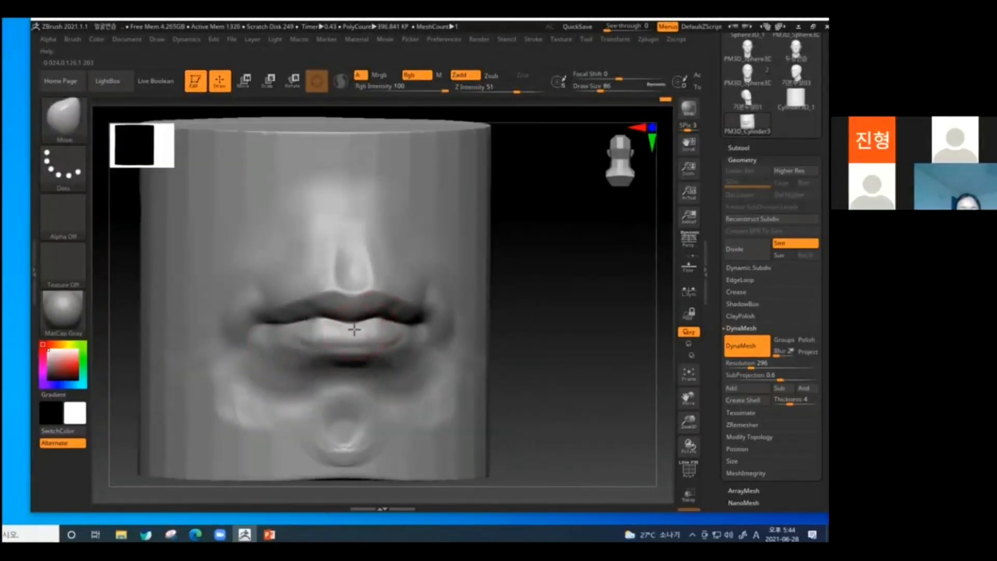
pyautogui.moveTo(535, 333); pyautogui.dragTo(365, 331)
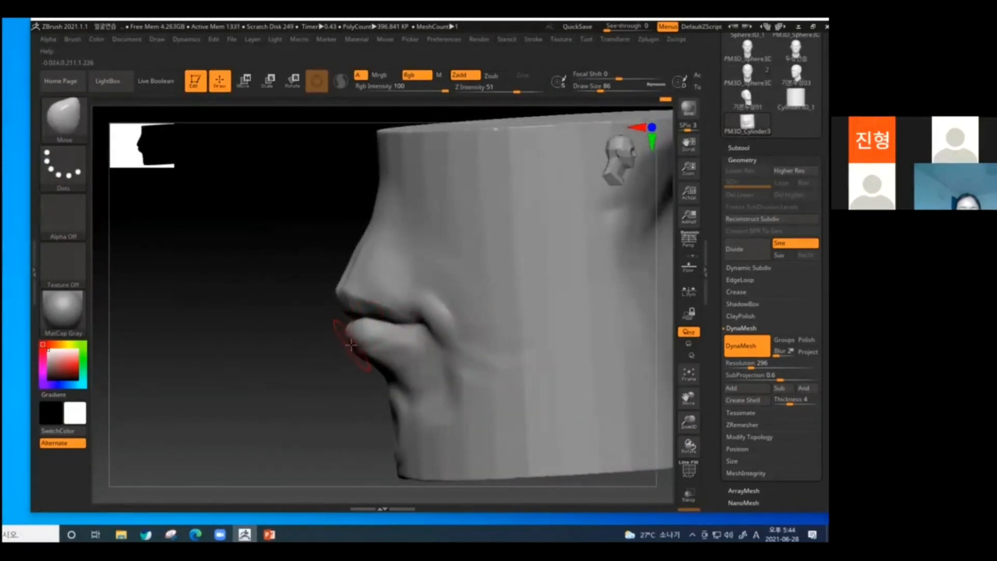
pyautogui.keyDown('shift'); pyautogui.moveTo(307, 388); pyautogui.dragTo(363, 345); pyautogui.keyUp('shift')
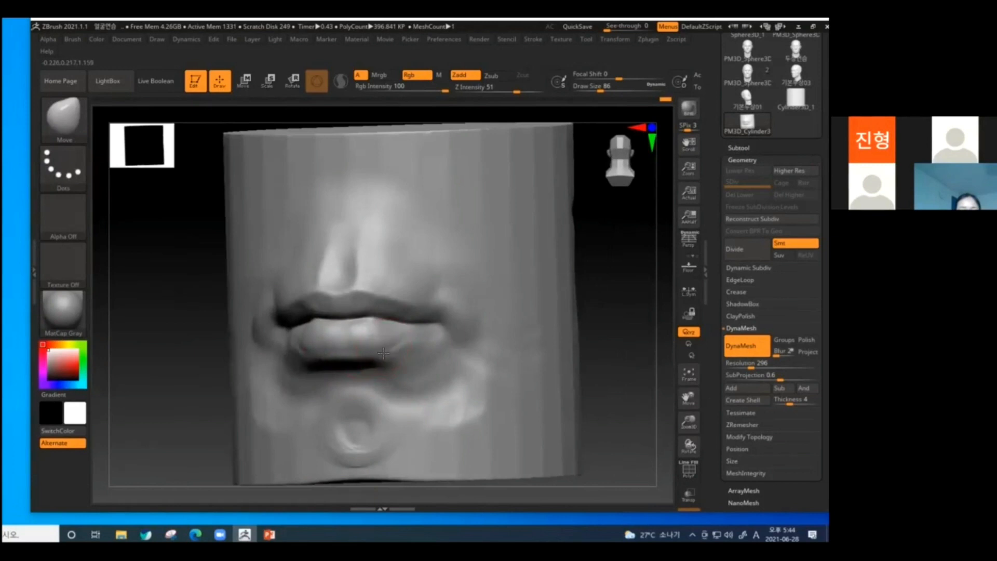
# Refine the cupid's bow, the upper lip's projection and the parting line with the Move brush from several angles.
pyautogui.moveTo(530, 347); pyautogui.dragTo(445, 339)
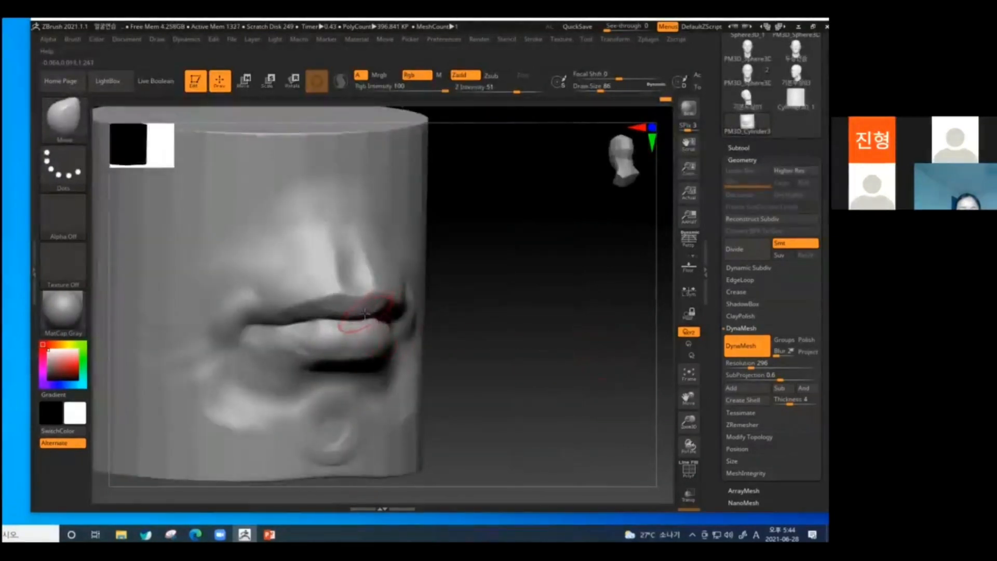
pyautogui.moveTo(372, 303); pyautogui.dragTo(368, 293)
pyautogui.moveTo(502, 296); pyautogui.dragTo(418, 296)
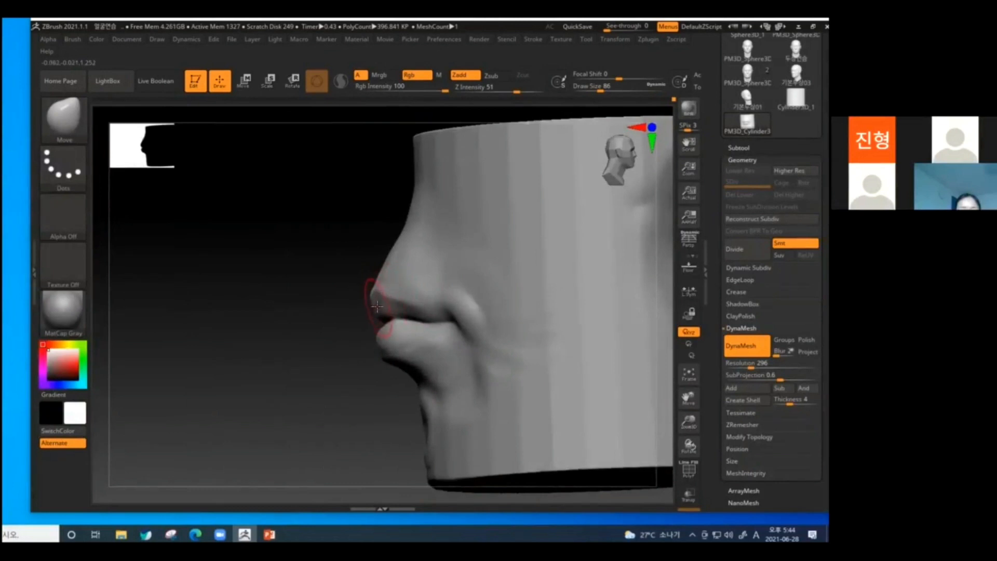
pyautogui.moveTo(310, 341); pyautogui.dragTo(416, 353)
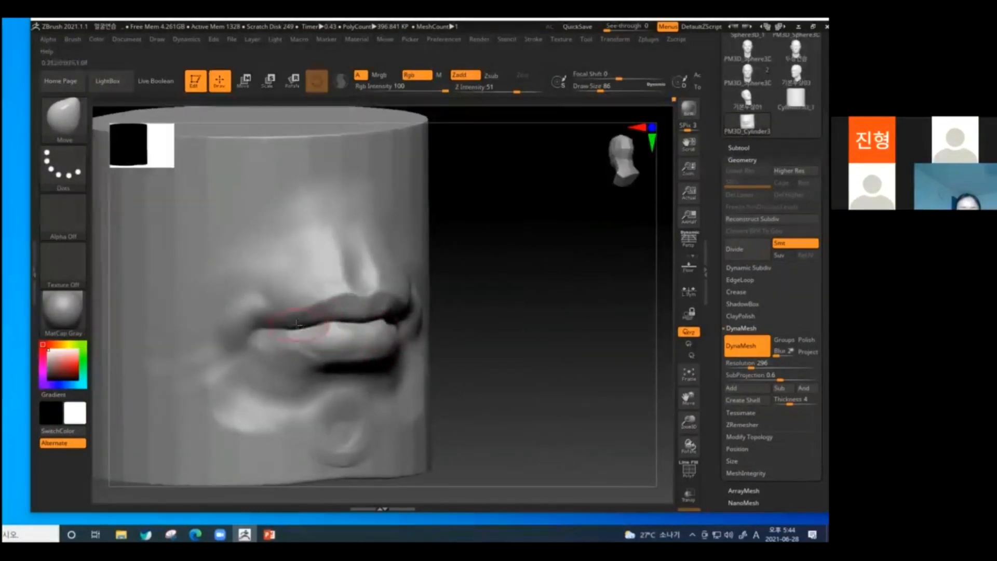
pyautogui.moveTo(445, 356); pyautogui.dragTo(369, 339)
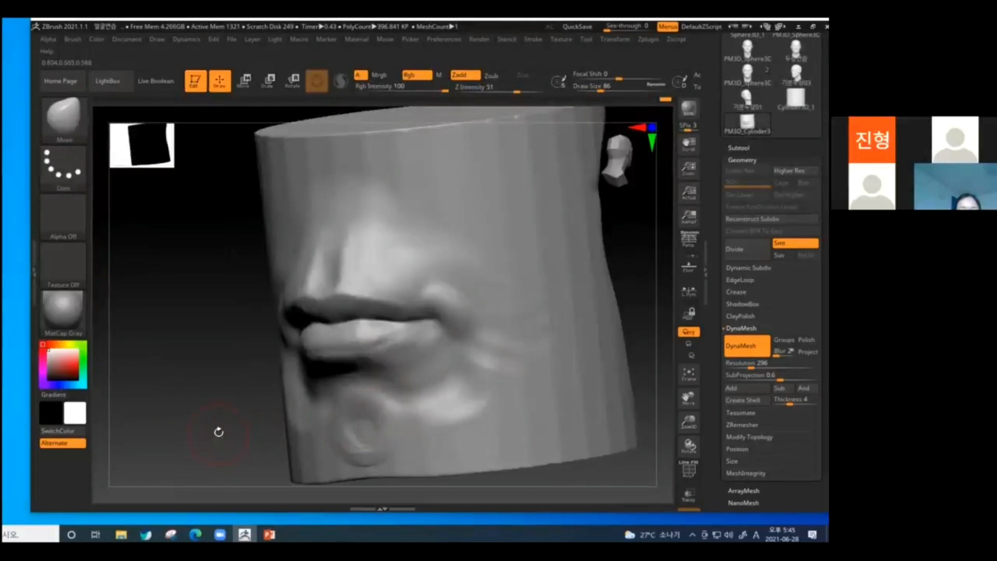
pyautogui.moveTo(218, 431); pyautogui.dragTo(366, 315)
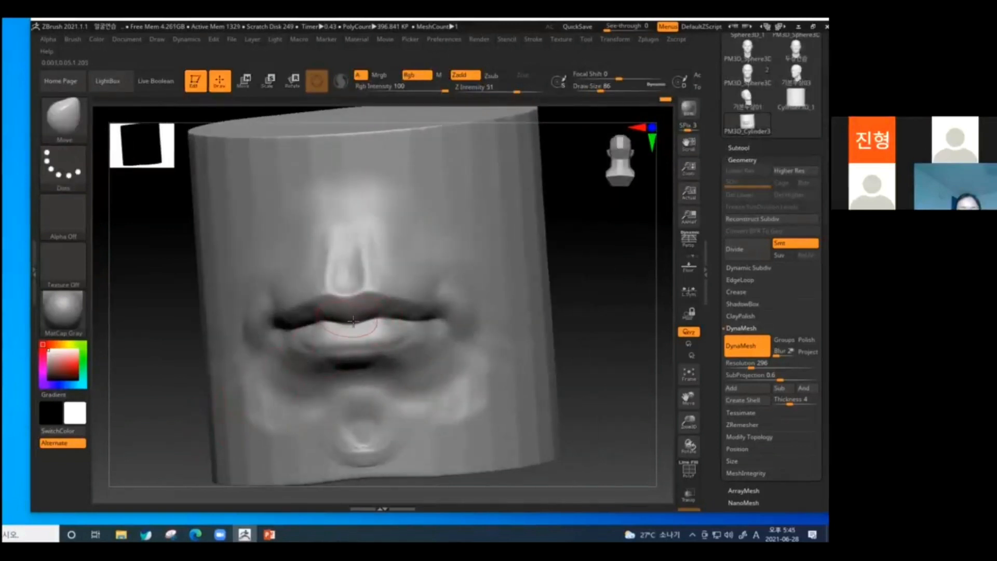
# Add volume to the upper lip and the two lobes of the lower lip with the ClayBuildup brush.
pyautogui.press('b')
pyautogui.press('c')
pyautogui.press('b')
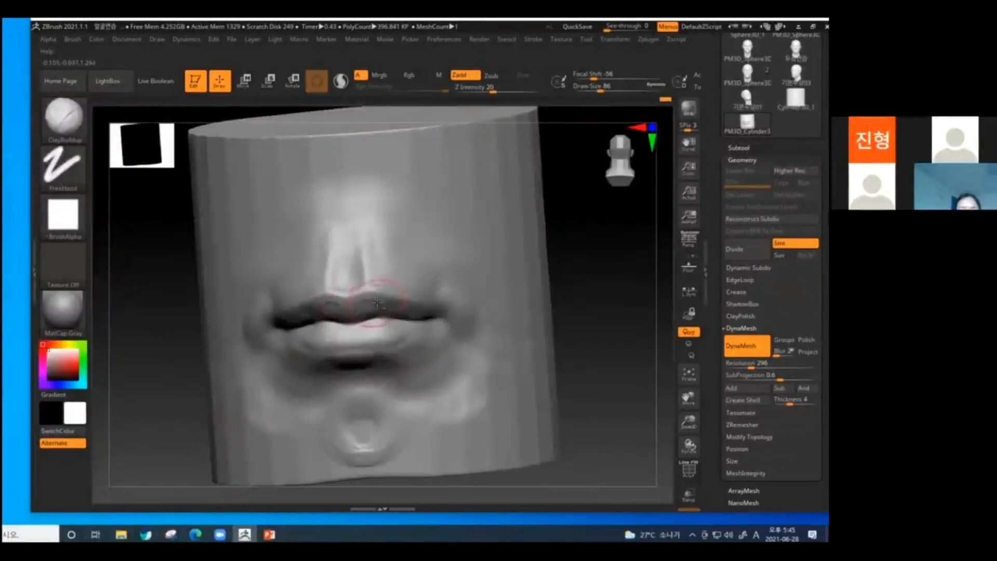
pyautogui.moveTo(571, 309); pyautogui.dragTo(380, 309)
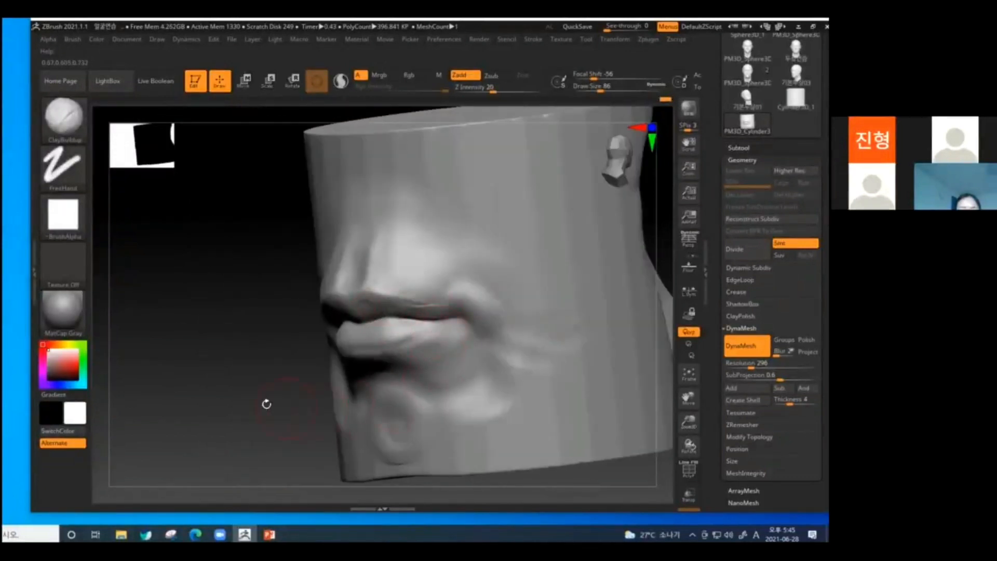
pyautogui.moveTo(265, 403); pyautogui.dragTo(332, 398)
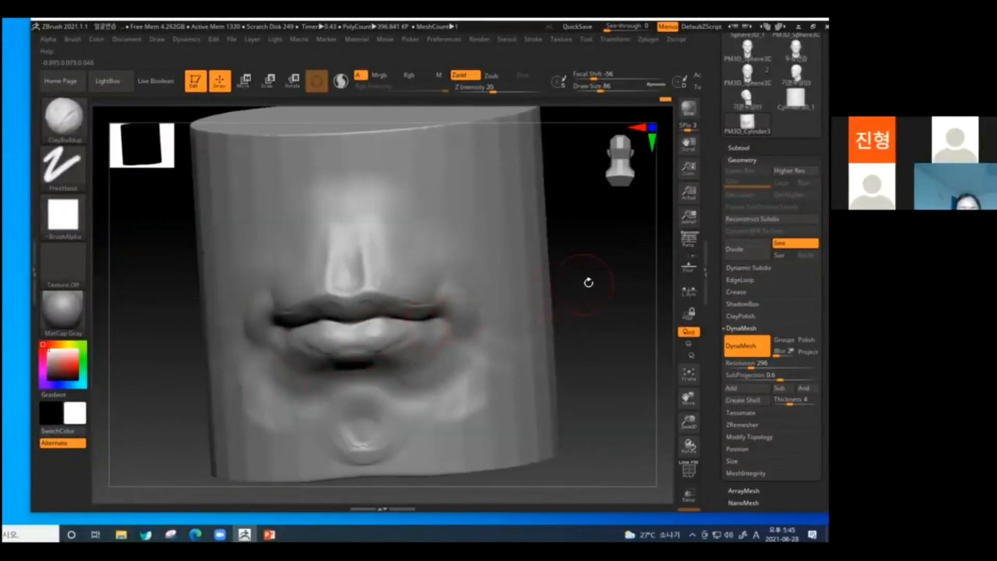
pyautogui.moveTo(588, 283); pyautogui.dragTo(427, 317)
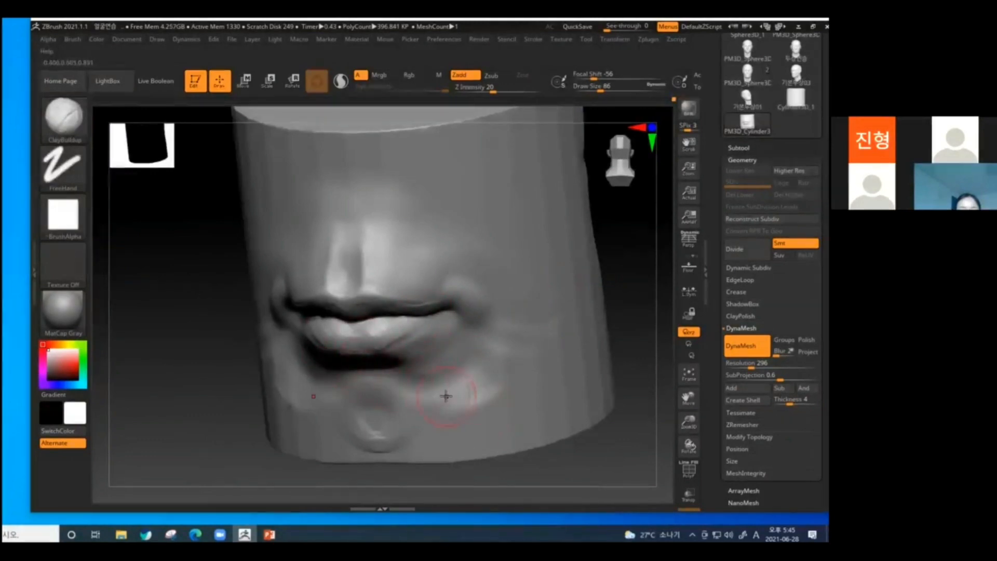